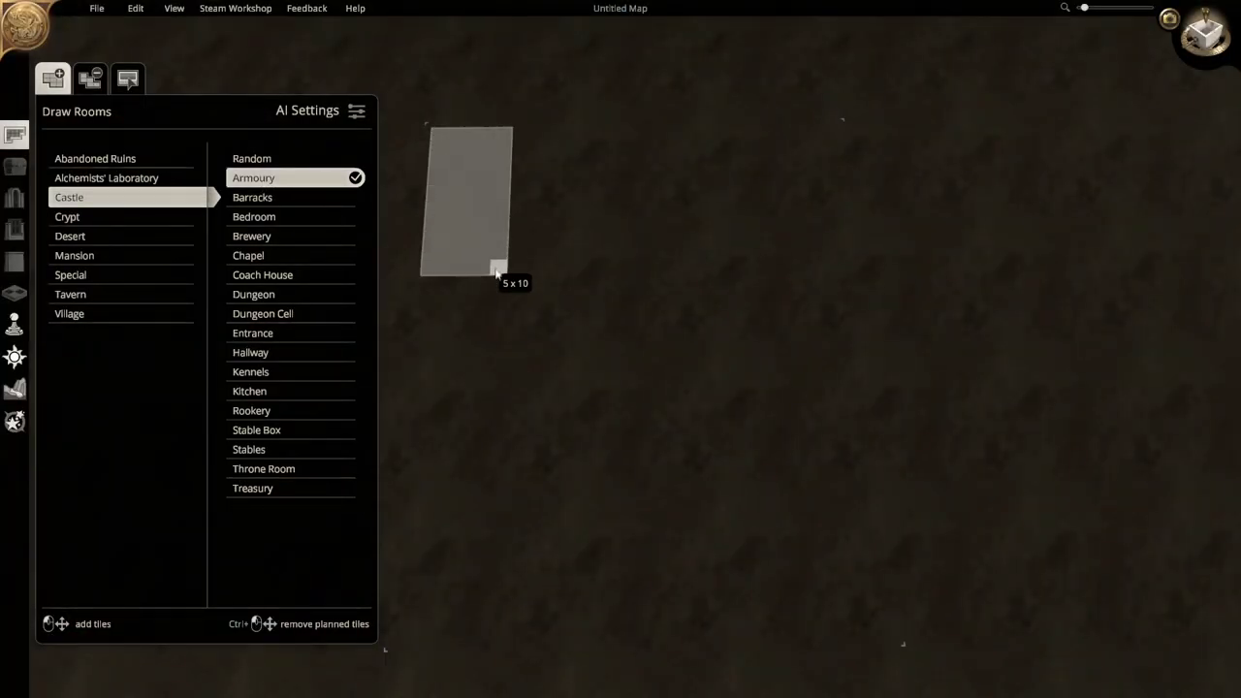
Mark out an armoury and a second room to its right, then build them
{"action": "left_click_drag", "start_coordinate": [508, 298], "coordinate": [510, 301]}
{"action": "left_click_drag", "start_coordinate": [836, 126], "coordinate": [752, 304]}
{"action": "left_click", "coordinate": [792, 213]}
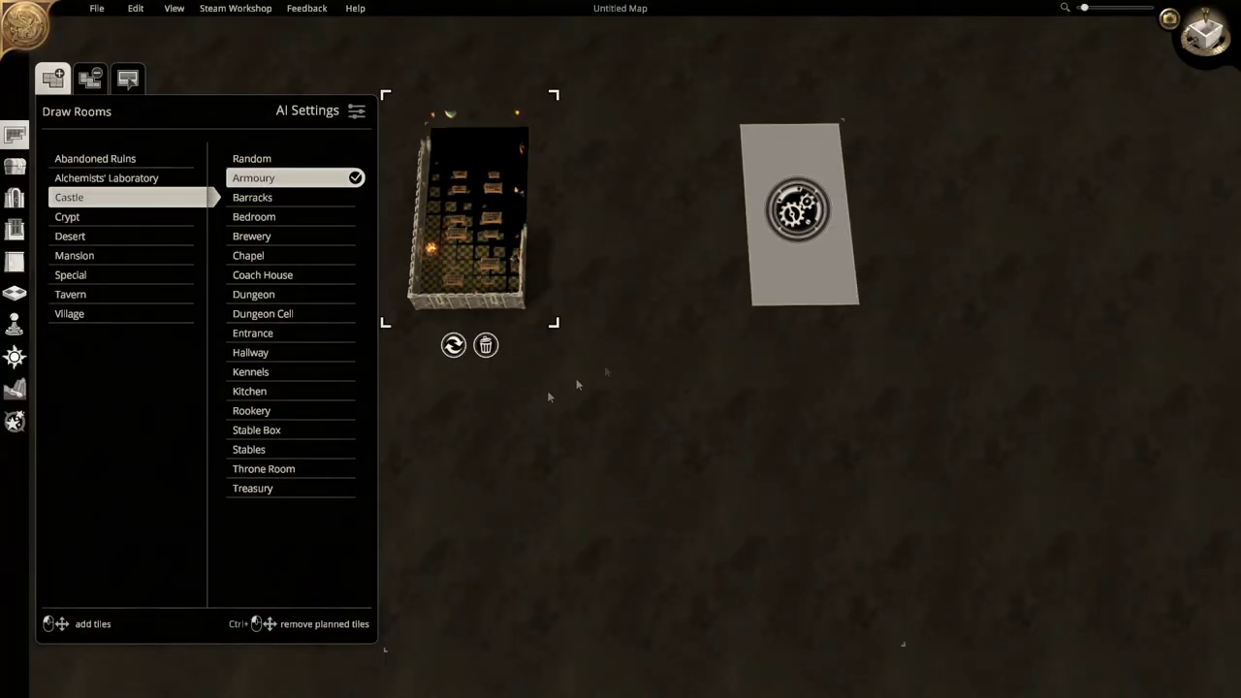
Draw an 11 by 18 throne room between the two rooms
{"action": "left_click", "coordinate": [266, 468]}
{"action": "left_click_drag", "start_coordinate": [614, 210], "coordinate": [721, 312]}
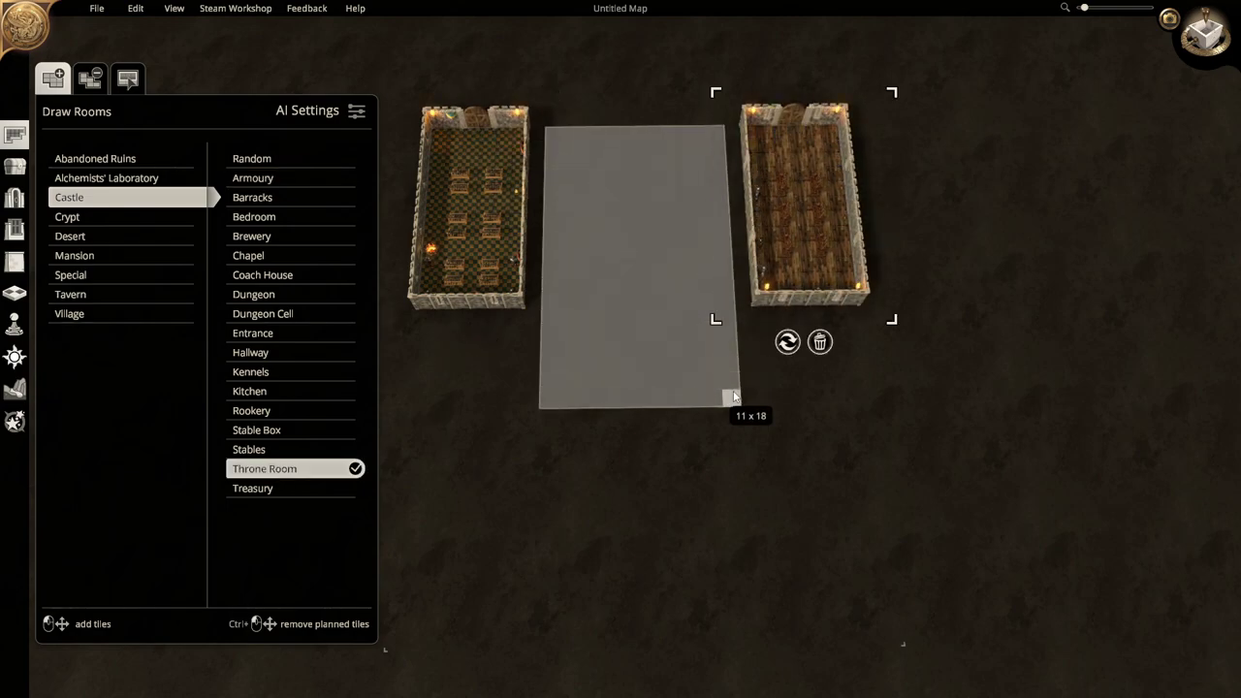
{"action": "left_click_drag", "start_coordinate": [734, 417], "coordinate": [741, 438]}
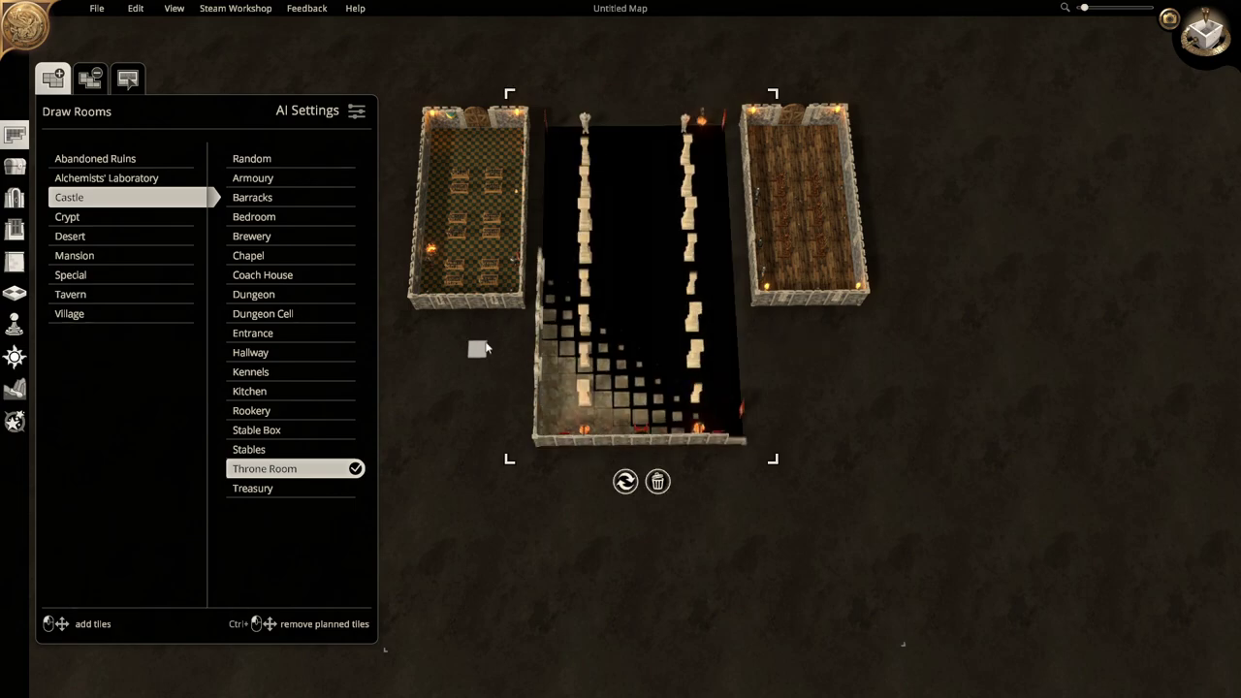
{"action": "left_click", "coordinate": [270, 354]}
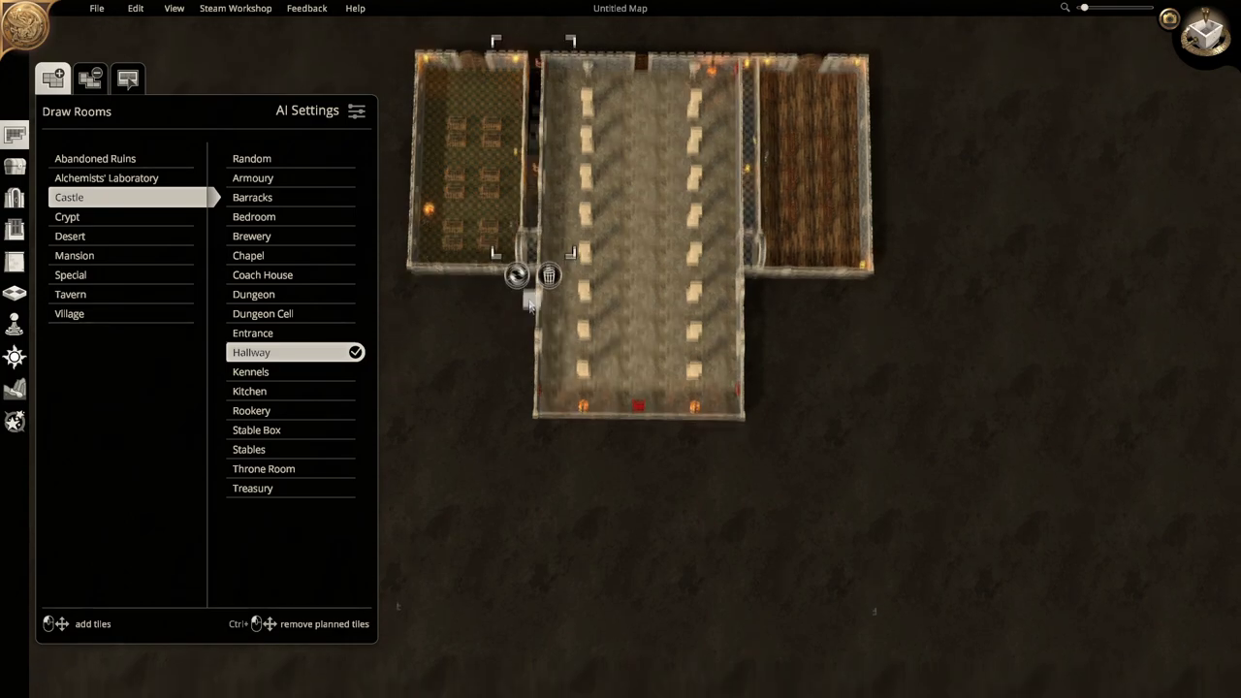
Plan a hallway strip left of the throne room and draw a kitchen beside it
{"action": "left_click_drag", "start_coordinate": [528, 306], "coordinate": [528, 442]}
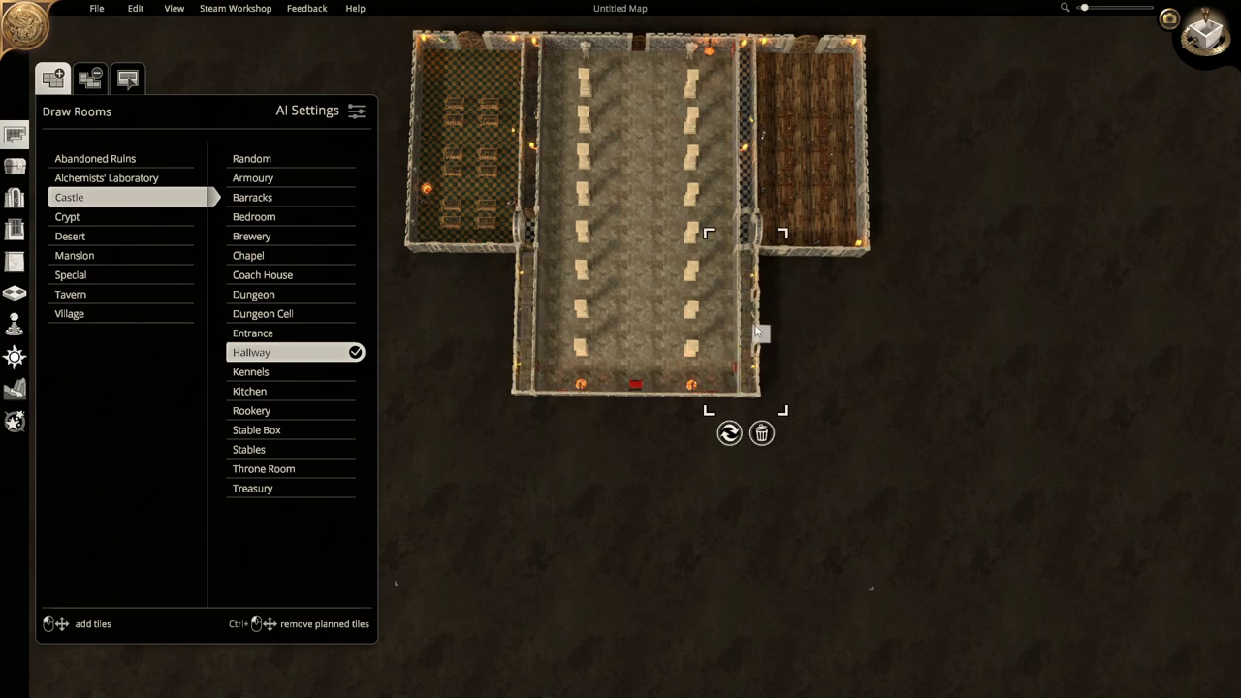
{"action": "left_click", "coordinate": [250, 391]}
{"action": "left_click_drag", "start_coordinate": [492, 262], "coordinate": [588, 388]}
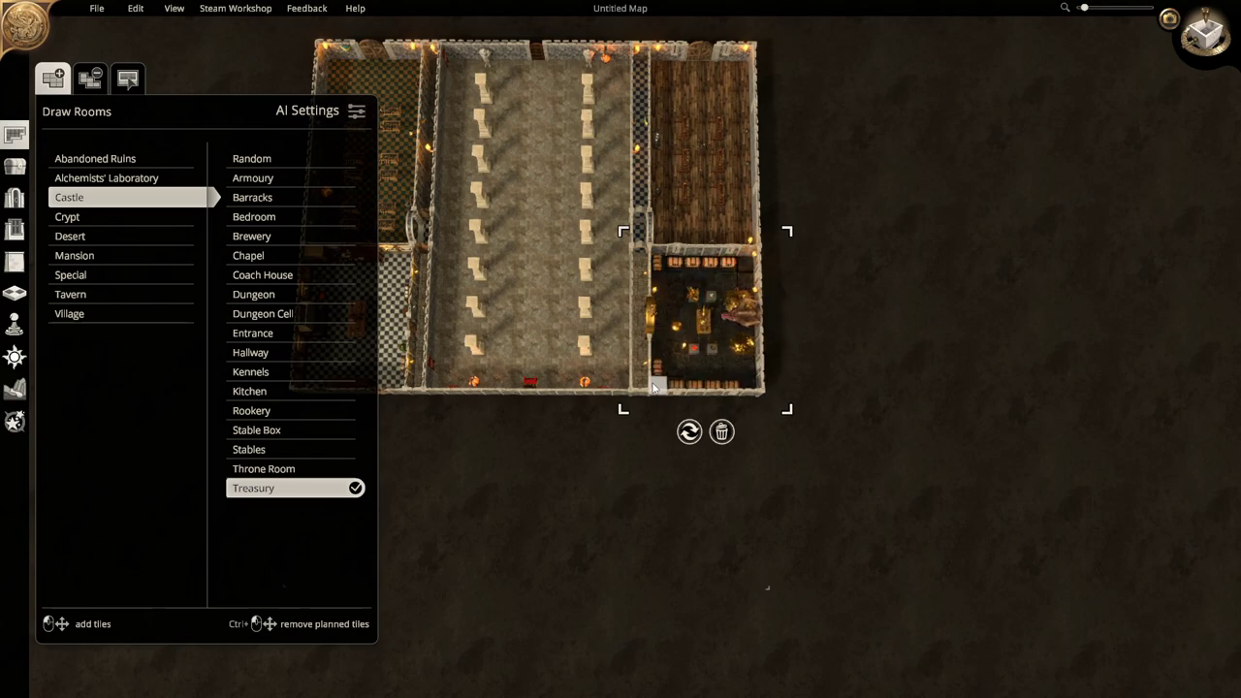
Lay out hallway pieces, including a 3 by 10 corridor running down and a 3 by 1 piece
{"action": "scroll", "coordinate": [652, 386], "scroll_direction": "up", "scroll_amount": 1}
{"action": "left_click_drag", "start_coordinate": [614, 300], "coordinate": [652, 376]}
{"action": "left_click_drag", "start_coordinate": [663, 488], "coordinate": [662, 488]}
{"action": "left_click_drag", "start_coordinate": [592, 332], "coordinate": [424, 357]}
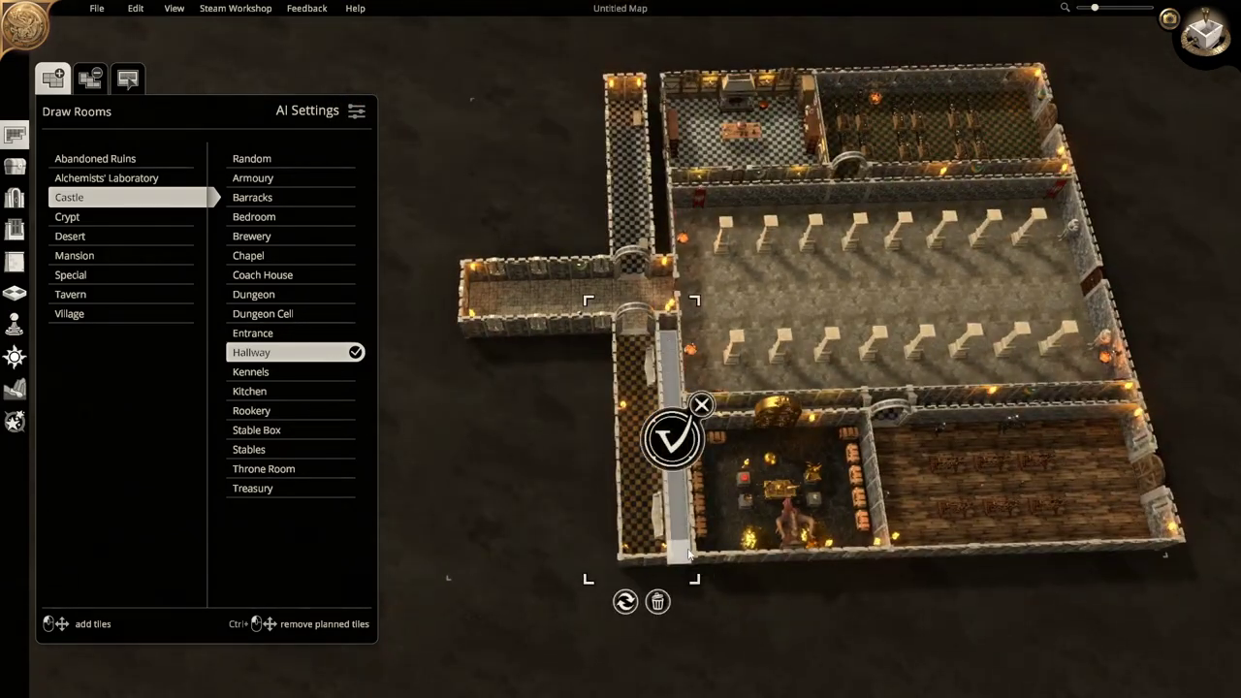
{"action": "scroll", "coordinate": [688, 555], "scroll_direction": "up", "scroll_amount": 2}
{"action": "left_click_drag", "start_coordinate": [658, 204], "coordinate": [661, 293]}
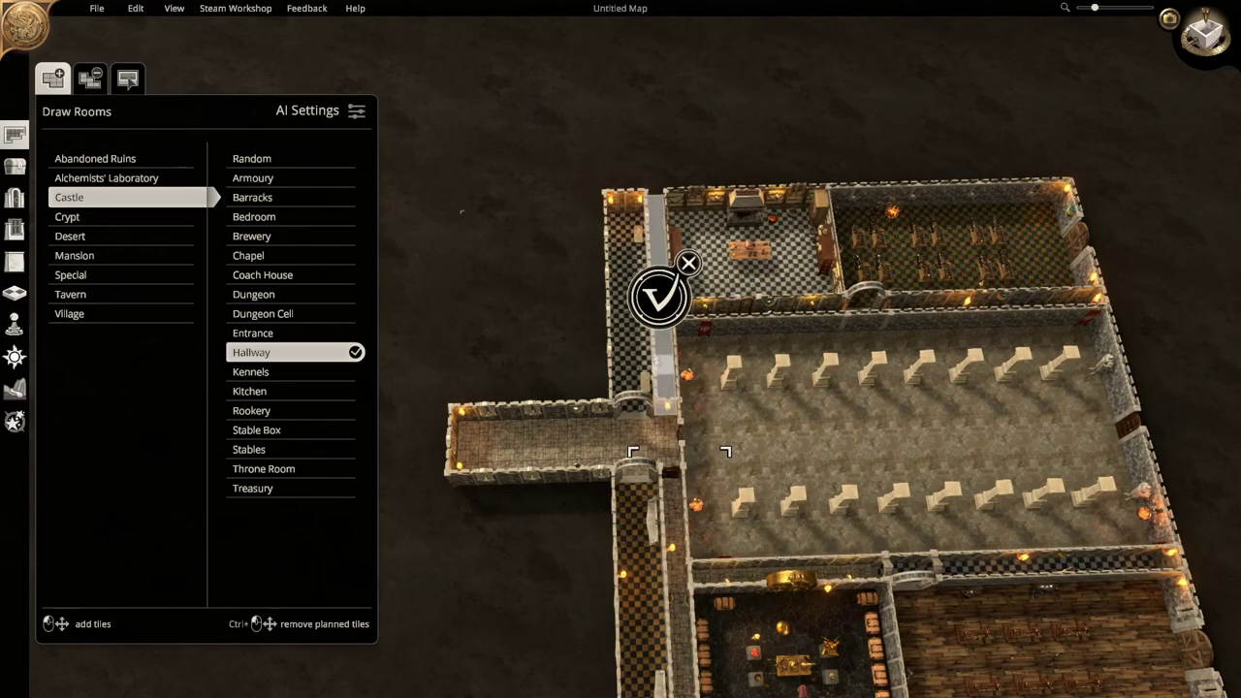
Rotate the view and switch to deleting rooms, then to erasing objects
{"action": "key", "text": "e"}
{"action": "key", "text": "2"}
{"action": "scroll", "coordinate": [582, 334], "scroll_direction": "down", "scroll_amount": 3}
{"action": "key", "text": "2"}
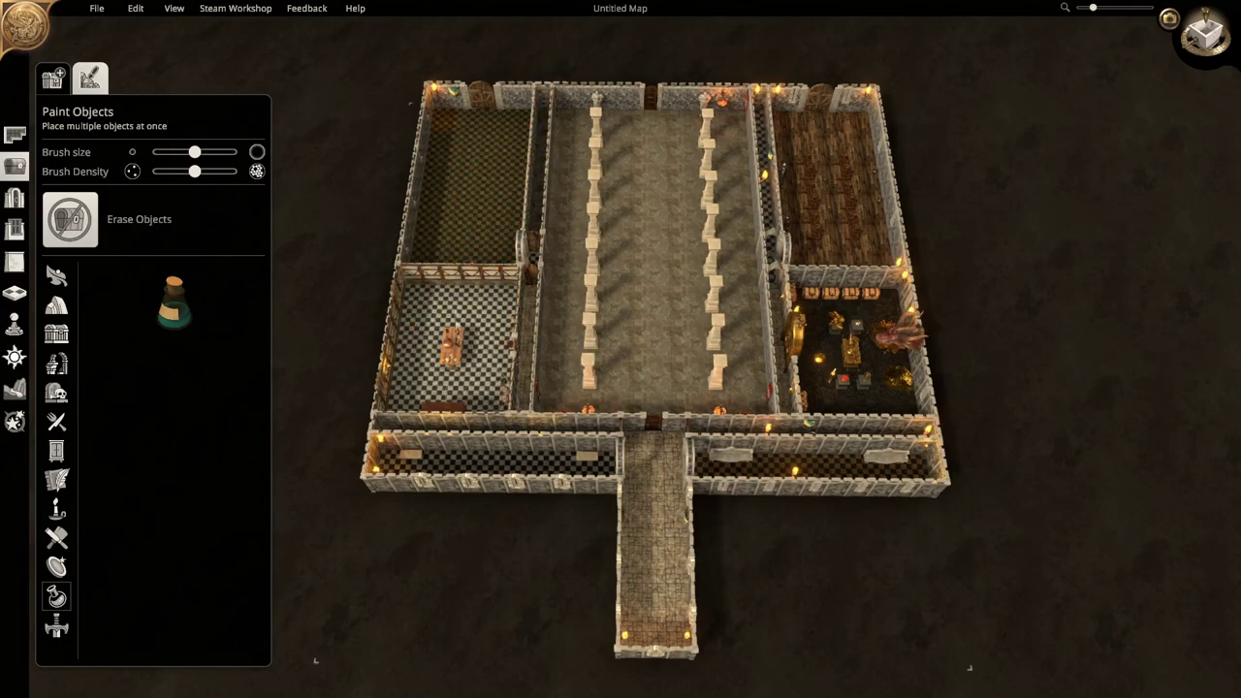
Square the view onto the castle and switch to the Remove walls tool
{"action": "key", "text": "s"}
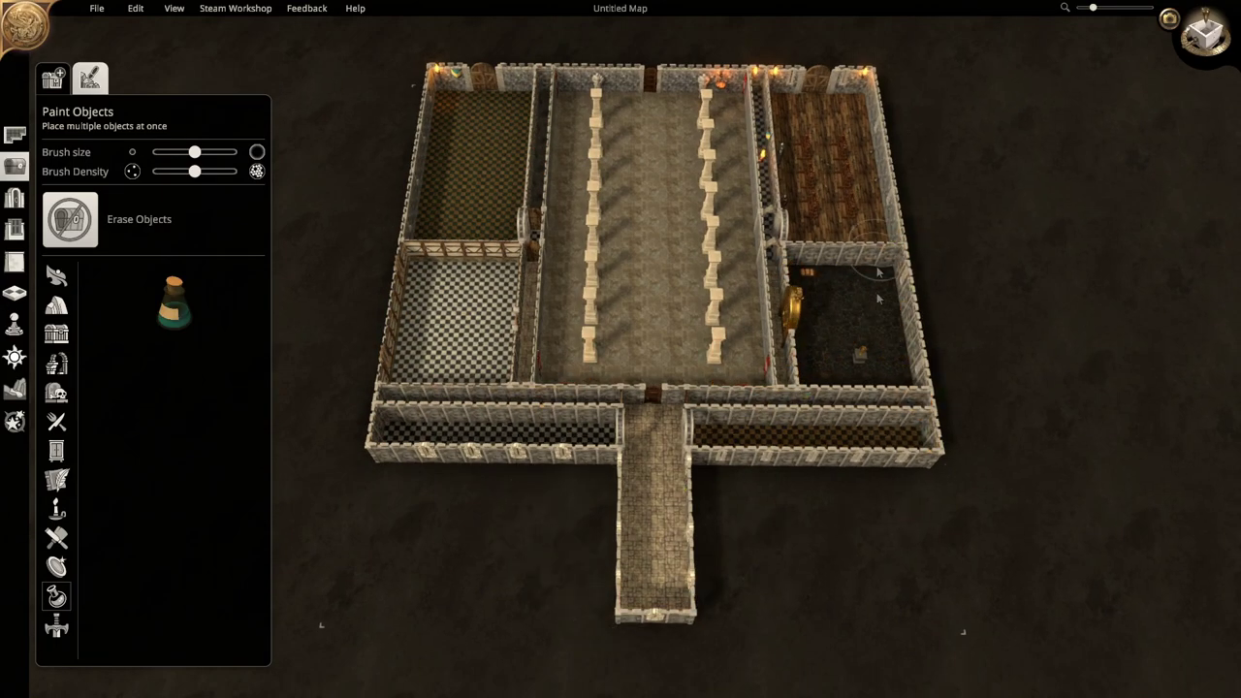
{"action": "key", "text": "w"}
{"action": "key", "text": "s"}
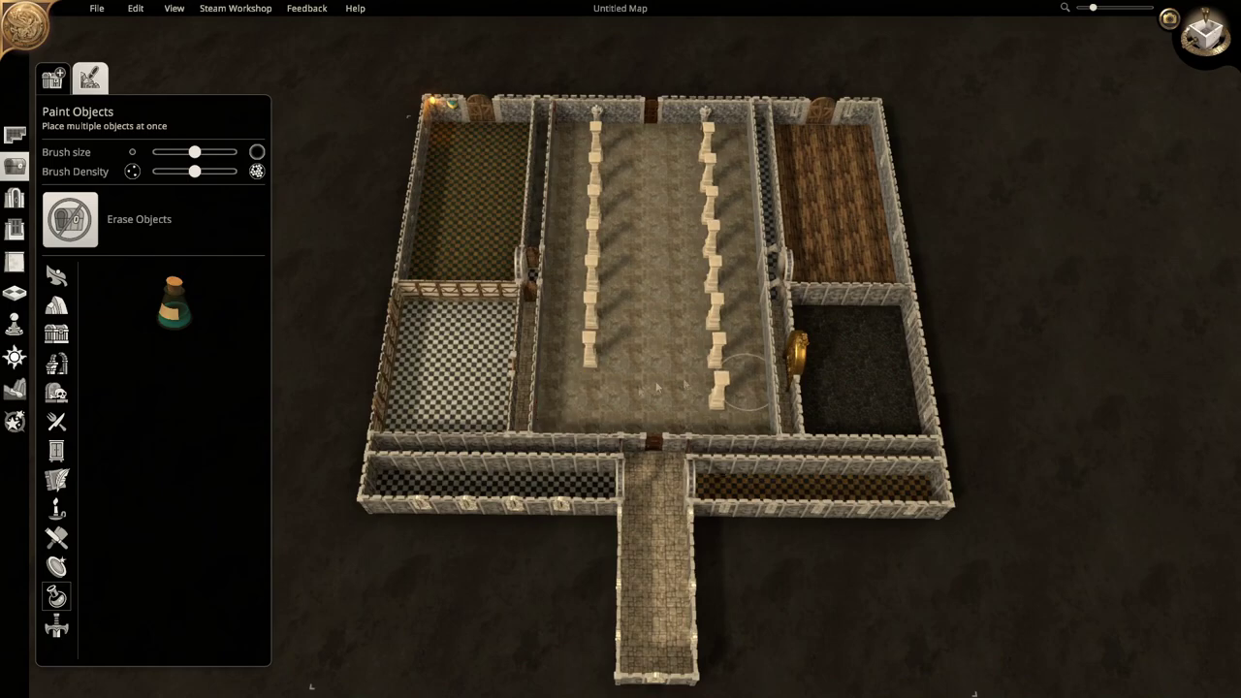
{"action": "key", "text": "q"}
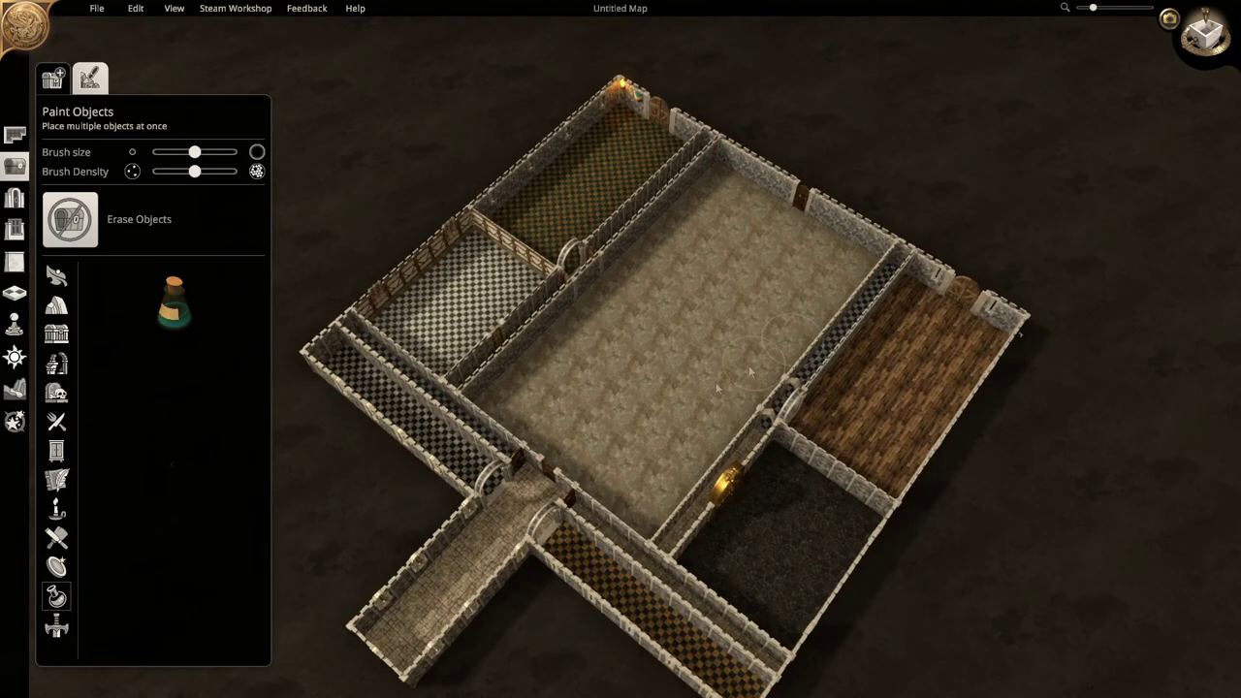
{"action": "key", "text": "e"}
{"action": "left_click", "coordinate": [15, 262]}
{"action": "left_click", "coordinate": [165, 77]}
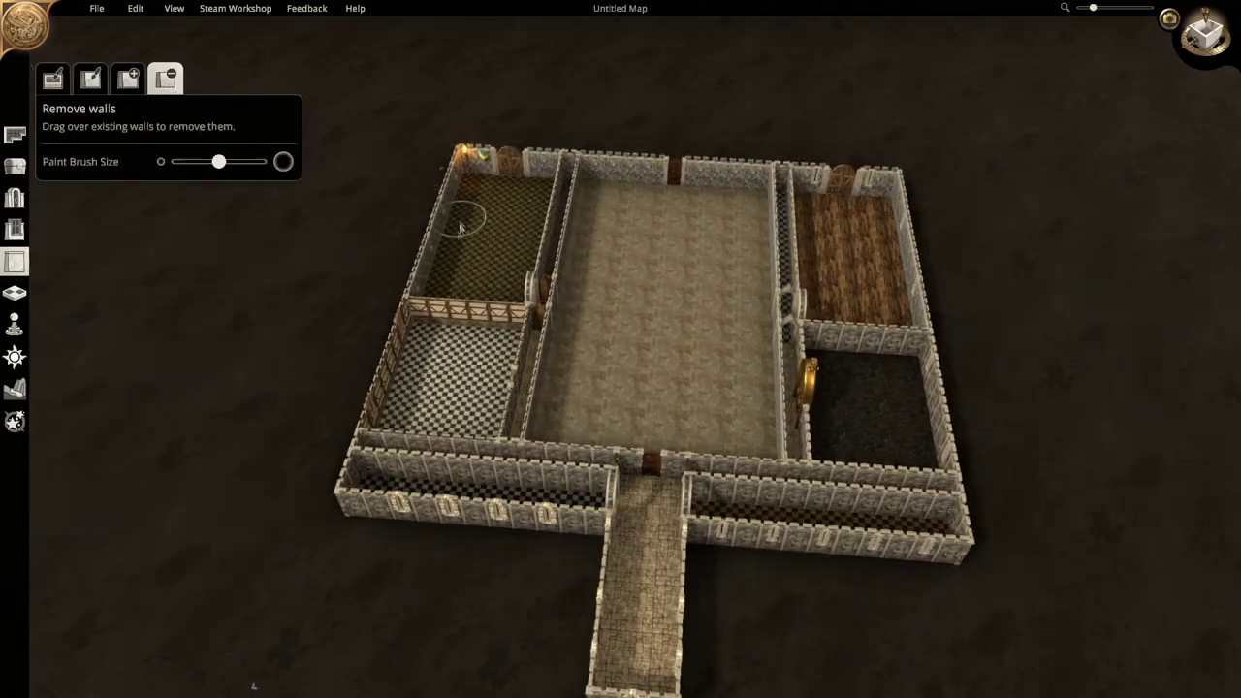
Pan and zoom over the castle's lower and right-hand corridors
{"action": "key", "text": "w"}
{"action": "key", "text": "s"}
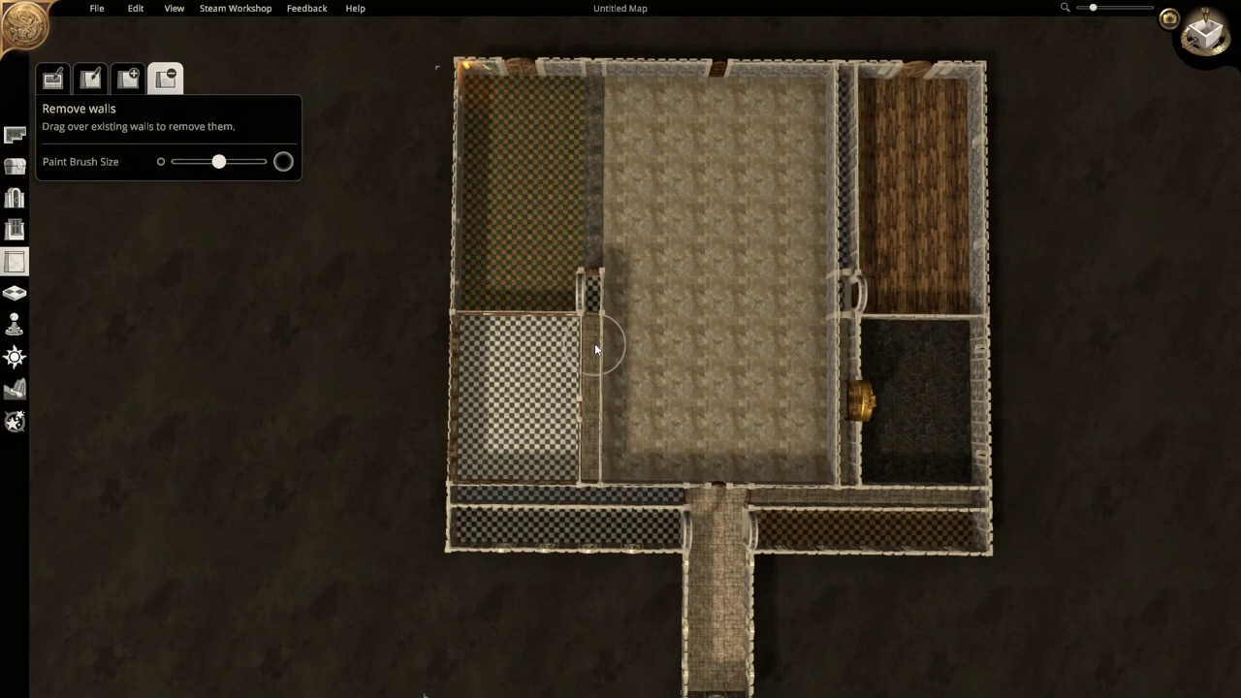
{"action": "key", "text": "s"}
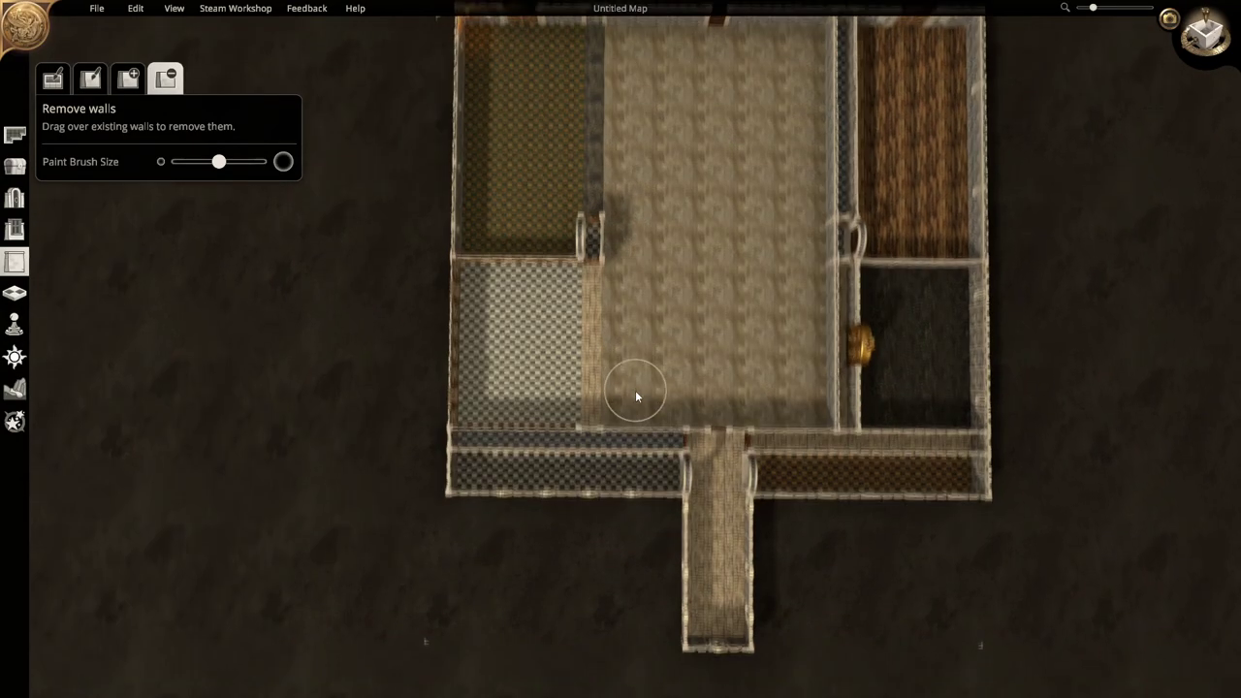
{"action": "key", "text": "d"}
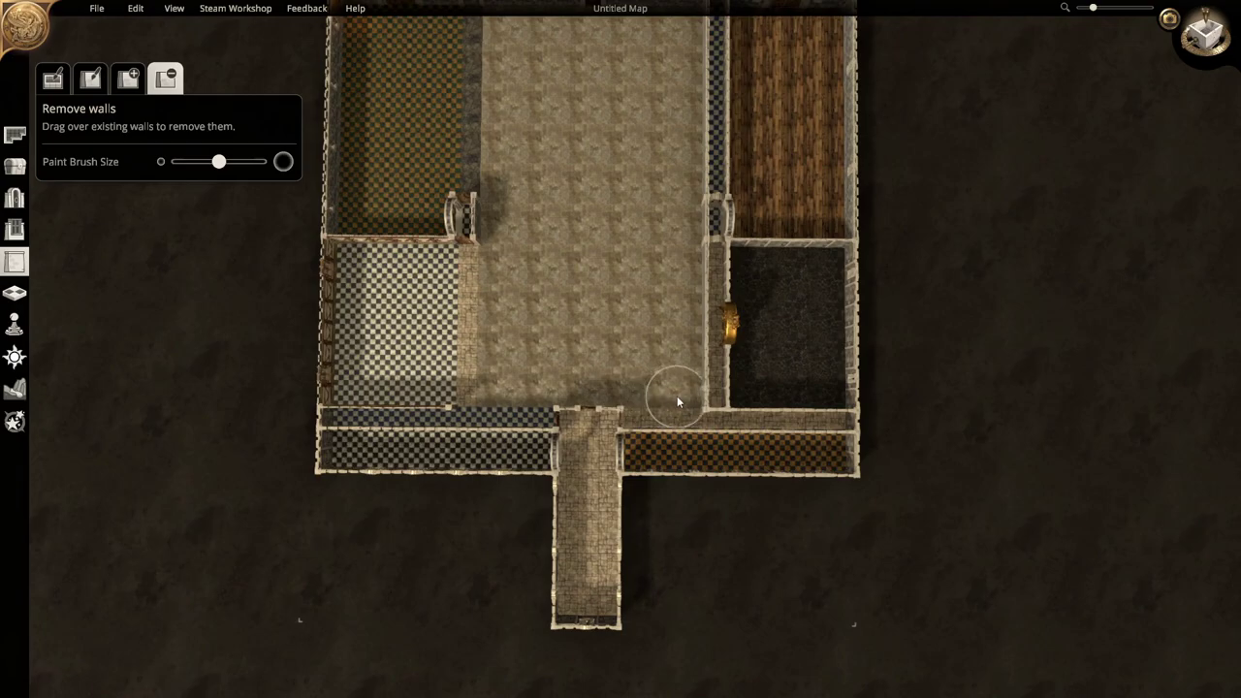
{"action": "key", "text": "w"}
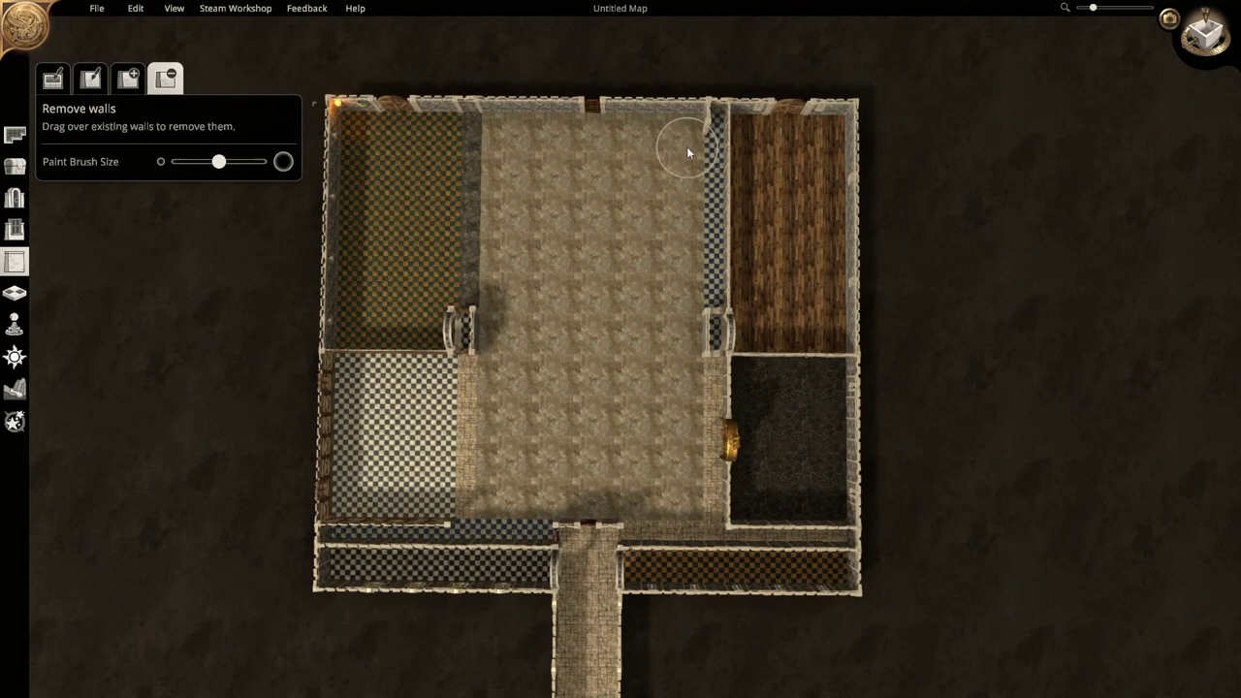
{"action": "key", "text": "d"}
{"action": "key", "text": "s"}
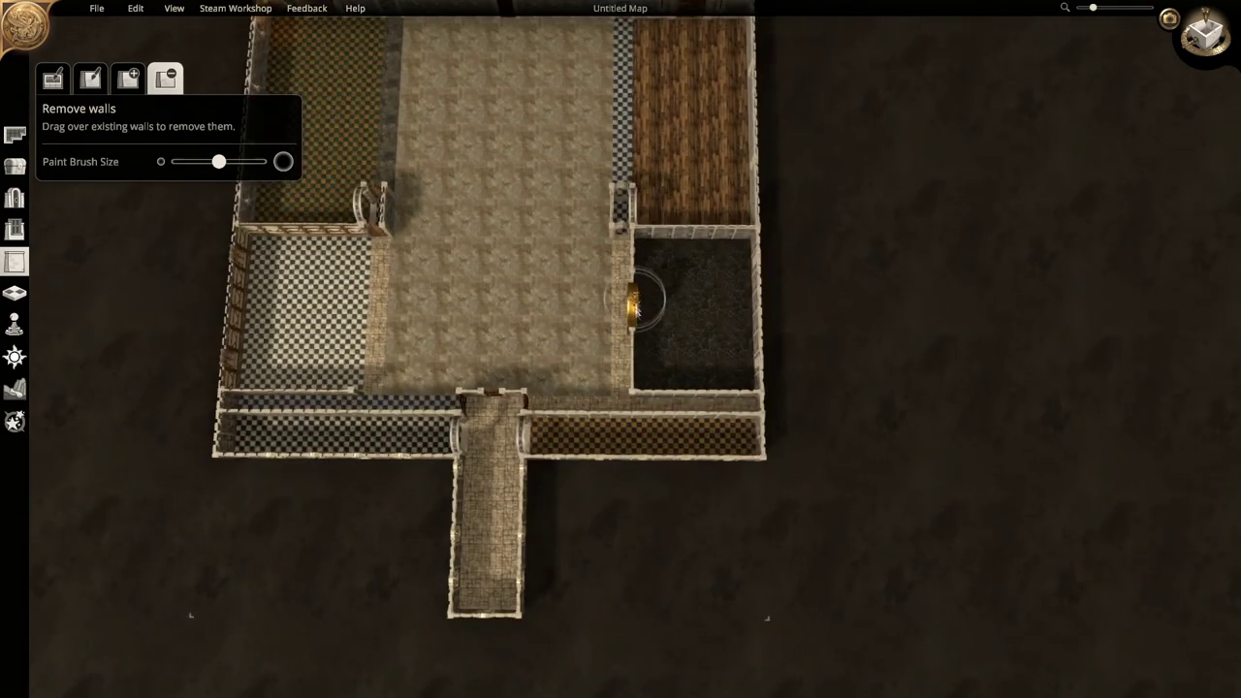
{"action": "key", "text": "a"}
{"action": "scroll", "coordinate": [552, 283], "scroll_direction": "up", "scroll_amount": 3}
{"action": "key", "text": "s"}
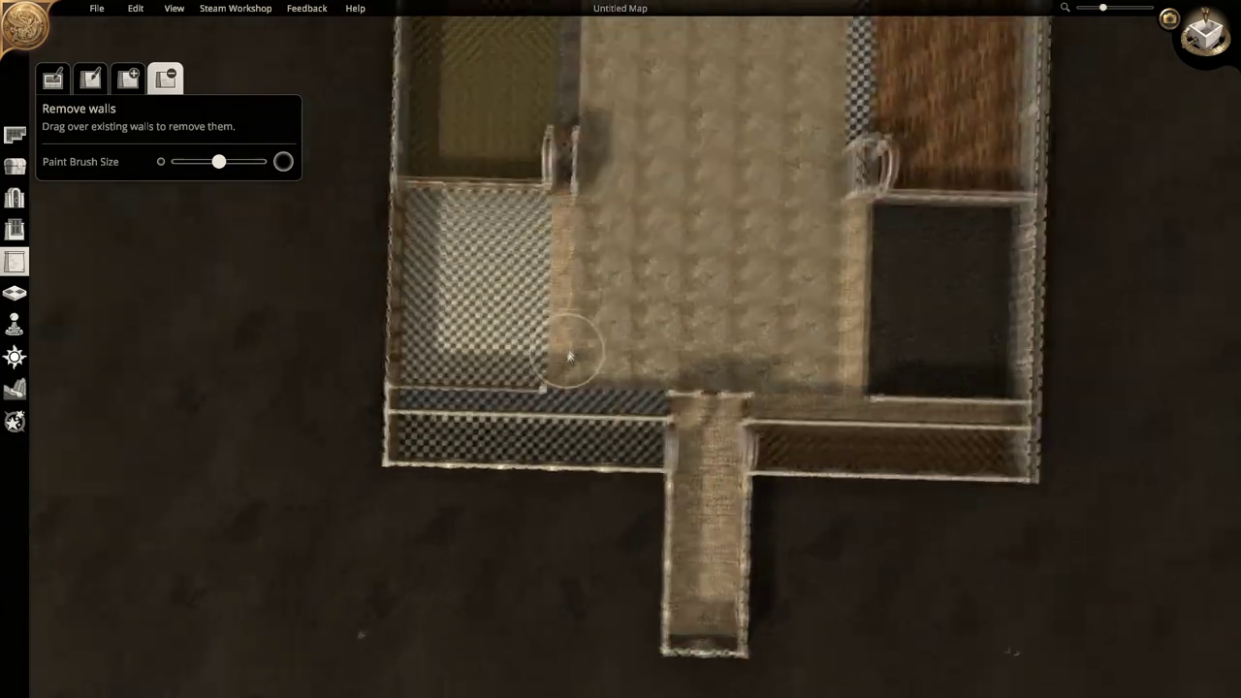
{"action": "scroll", "coordinate": [607, 349], "scroll_direction": "up", "scroll_amount": 2}
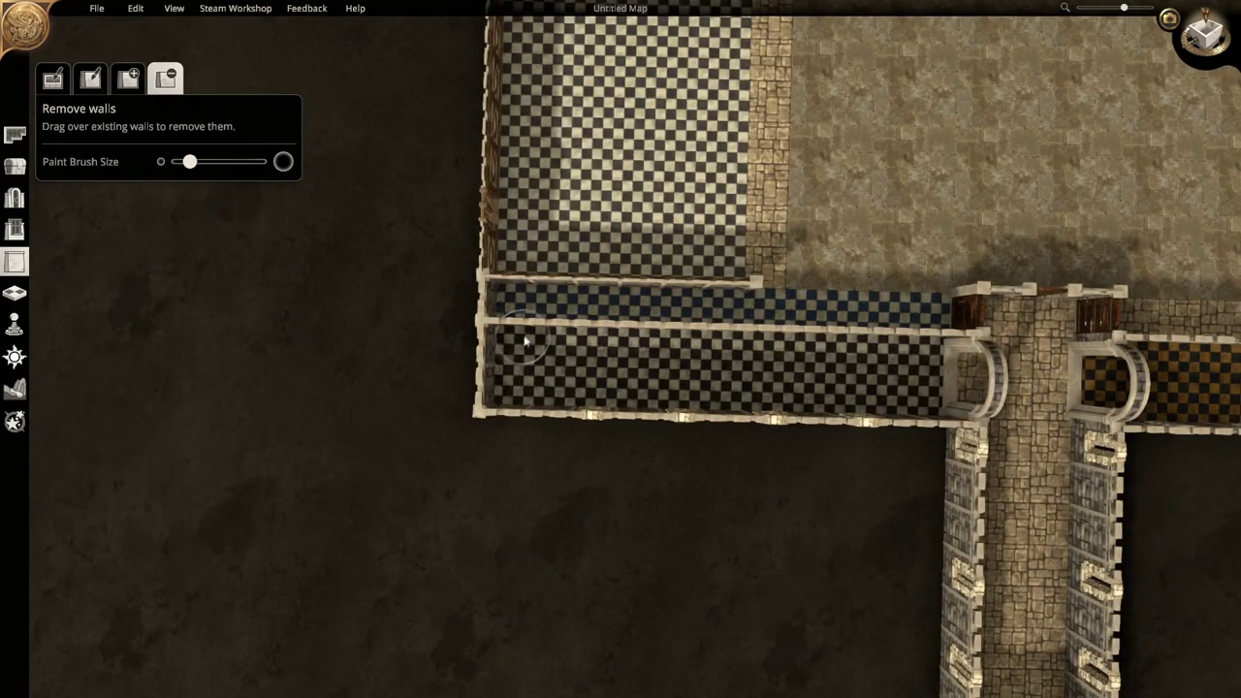
{"action": "key", "text": "d"}
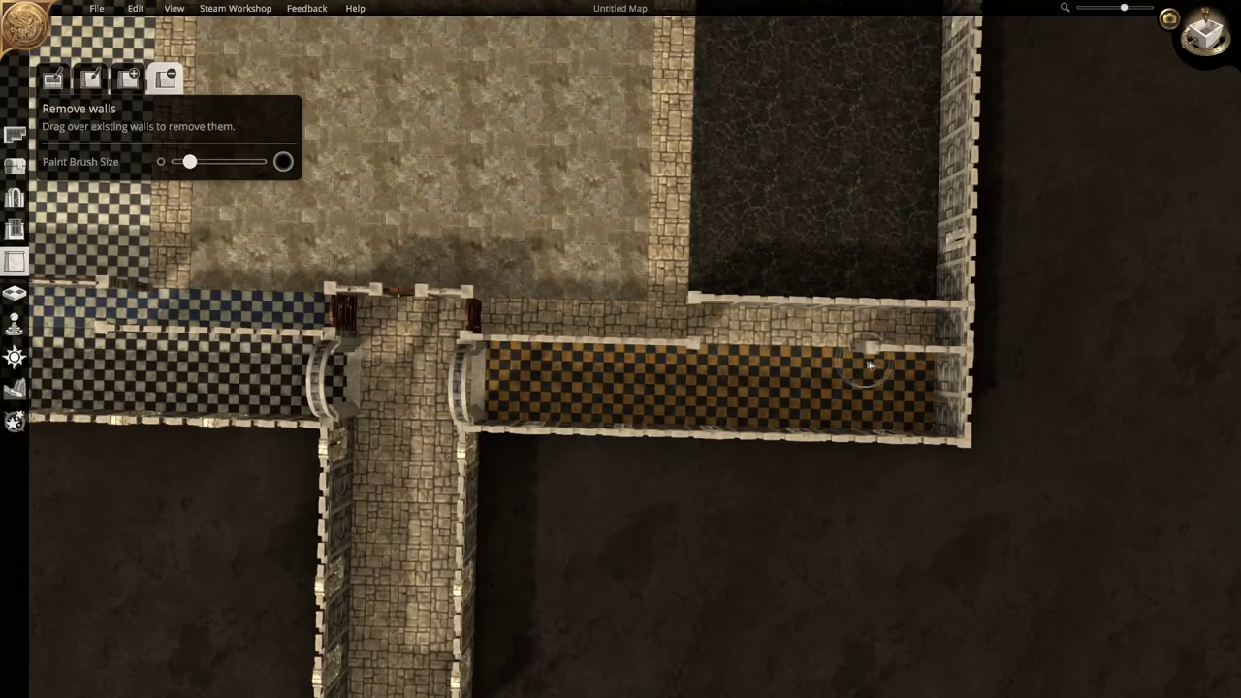
{"action": "scroll", "coordinate": [861, 365], "scroll_direction": "down", "scroll_amount": 5}
{"action": "scroll", "coordinate": [748, 233], "scroll_direction": "up", "scroll_amount": 3}
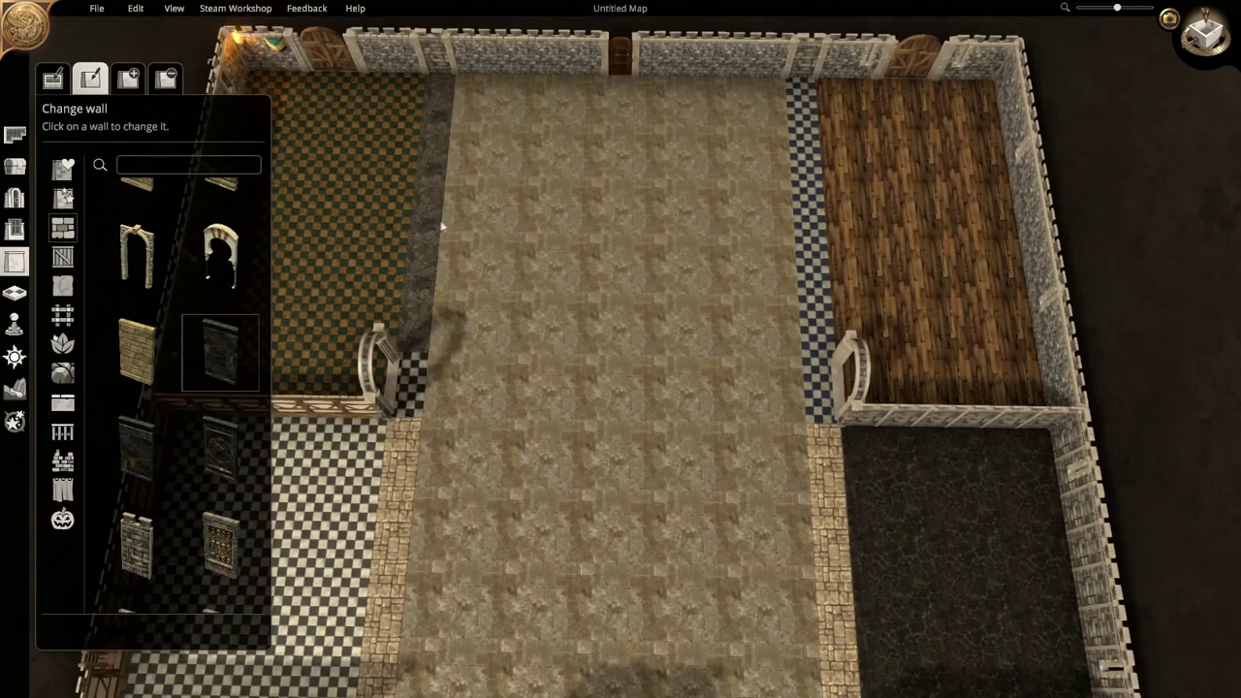
Remove the throne room's top wall
{"action": "left_click", "coordinate": [128, 77]}
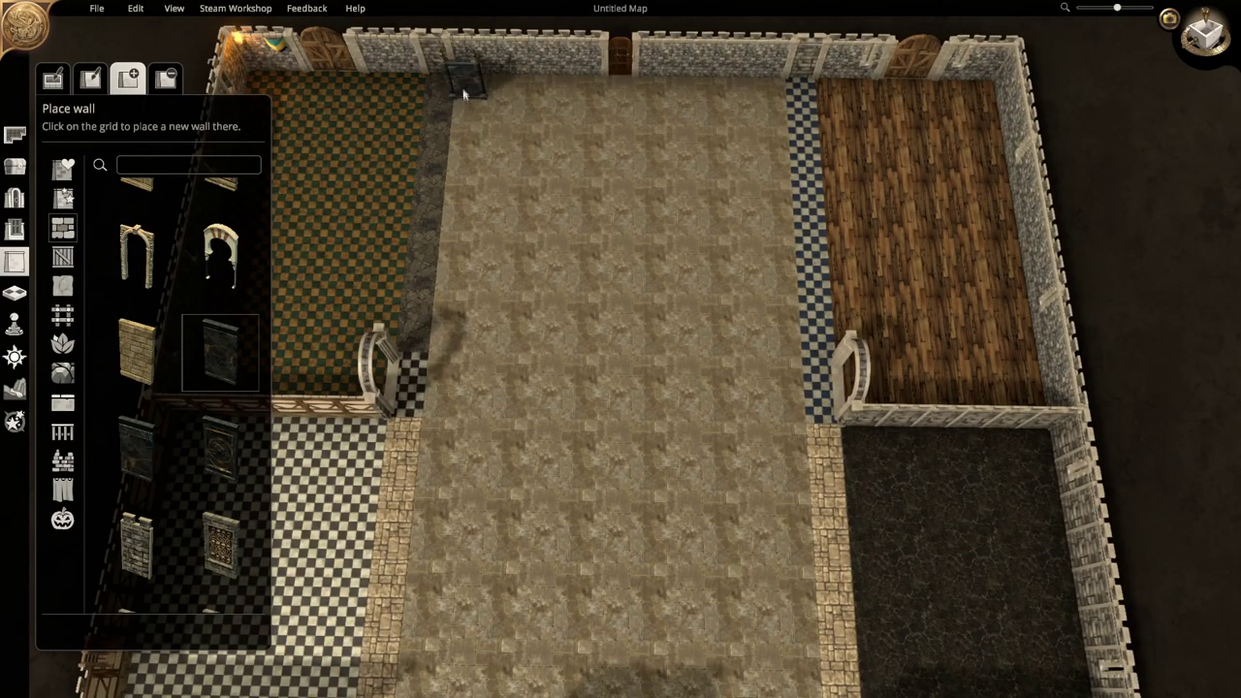
{"action": "key", "text": "s"}
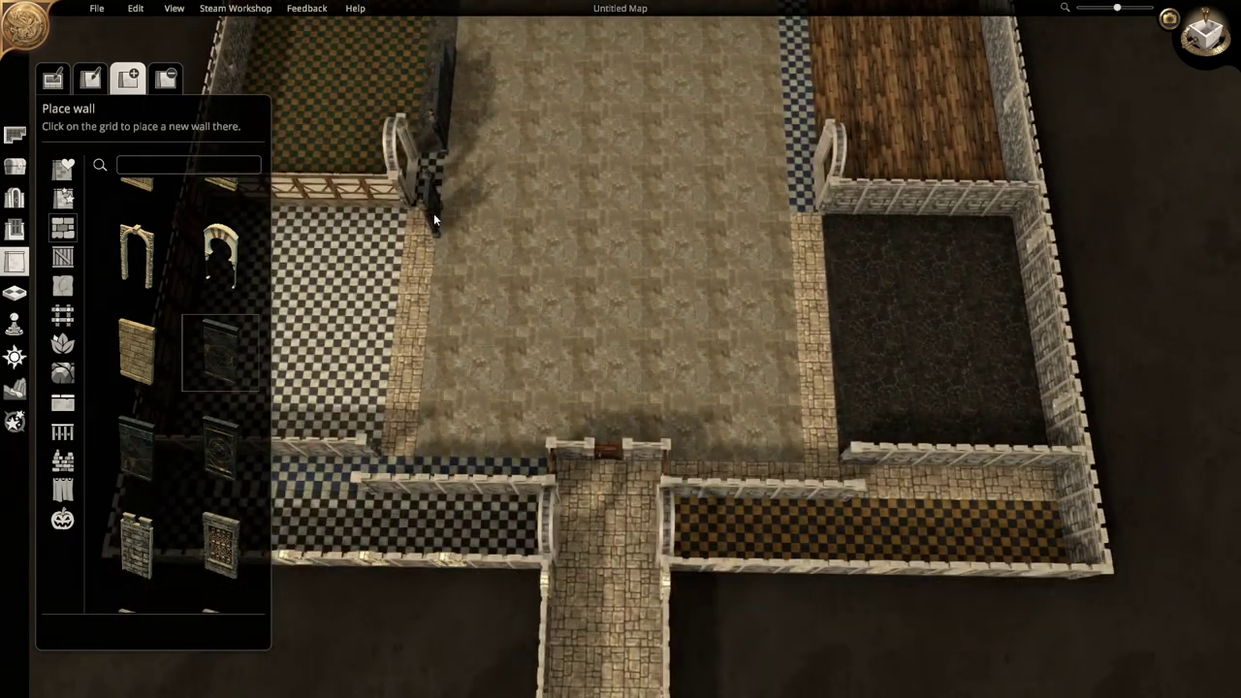
{"action": "key", "text": "w"}
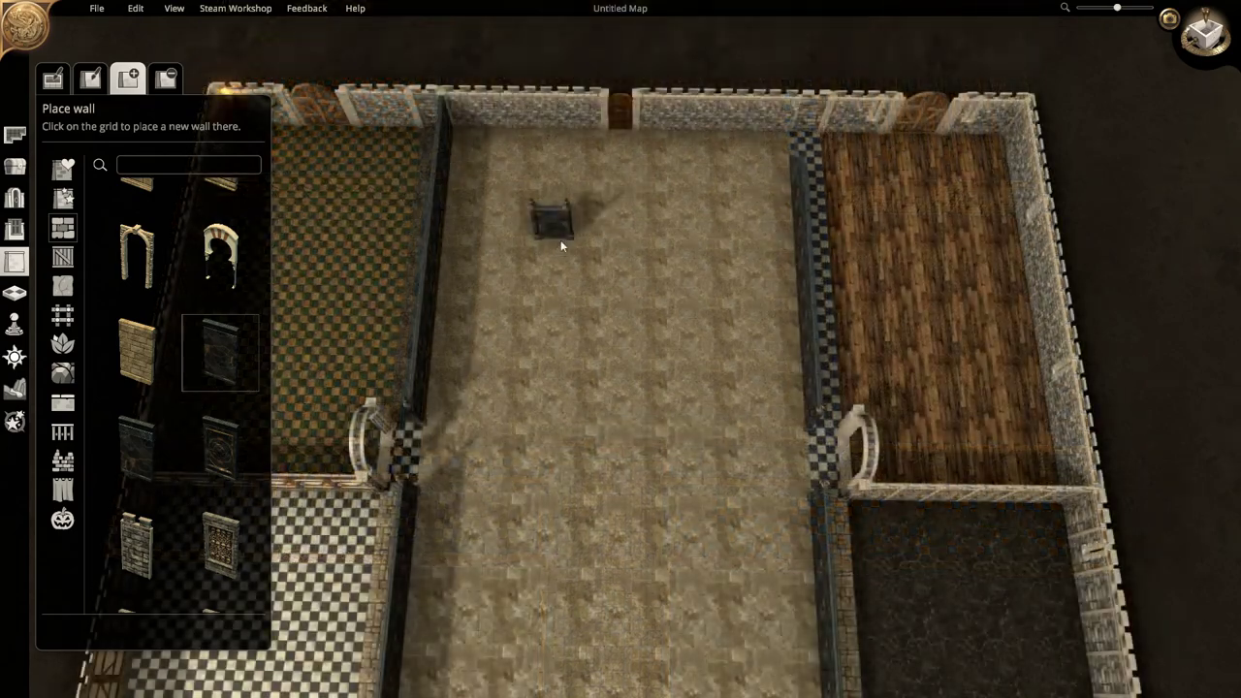
{"action": "left_click", "coordinate": [165, 77]}
{"action": "left_click_drag", "start_coordinate": [479, 215], "coordinate": [810, 213]}
Select the dark panelled wall style for placing walls
{"action": "left_click", "coordinate": [130, 82]}
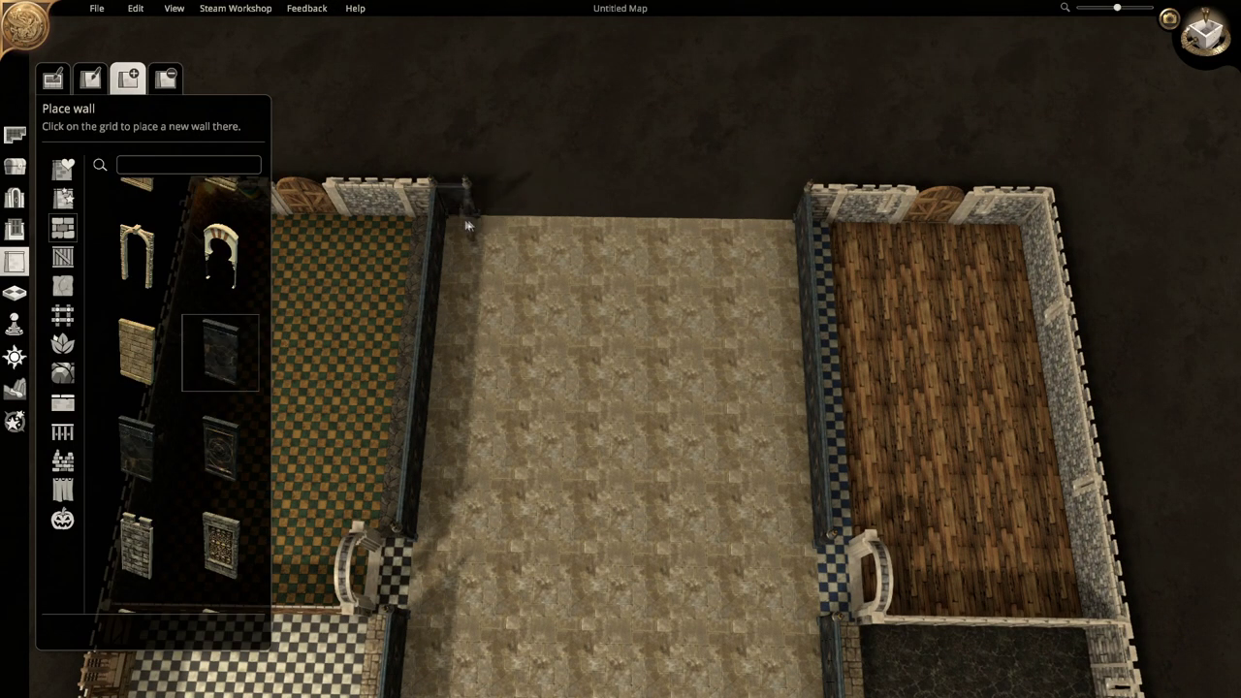
{"action": "scroll", "coordinate": [651, 189], "scroll_direction": "down", "scroll_amount": 5}
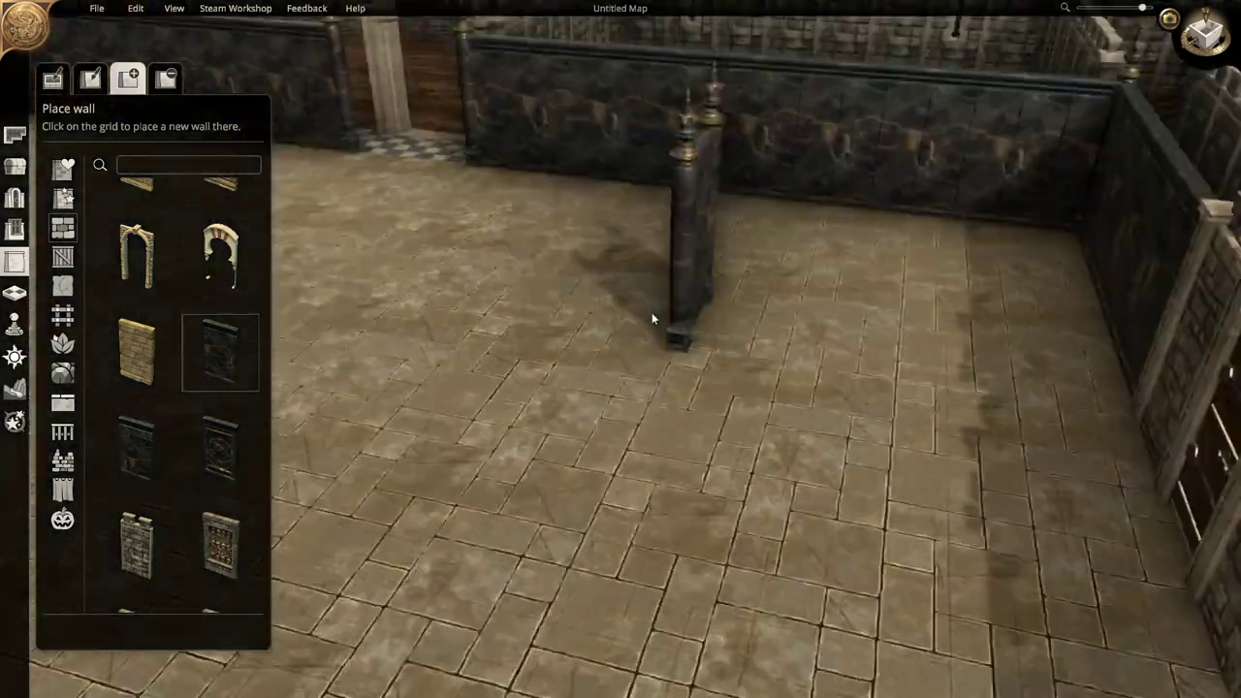
{"action": "scroll", "coordinate": [156, 407], "scroll_direction": "down", "scroll_amount": 2}
{"action": "left_click", "coordinate": [136, 385]}
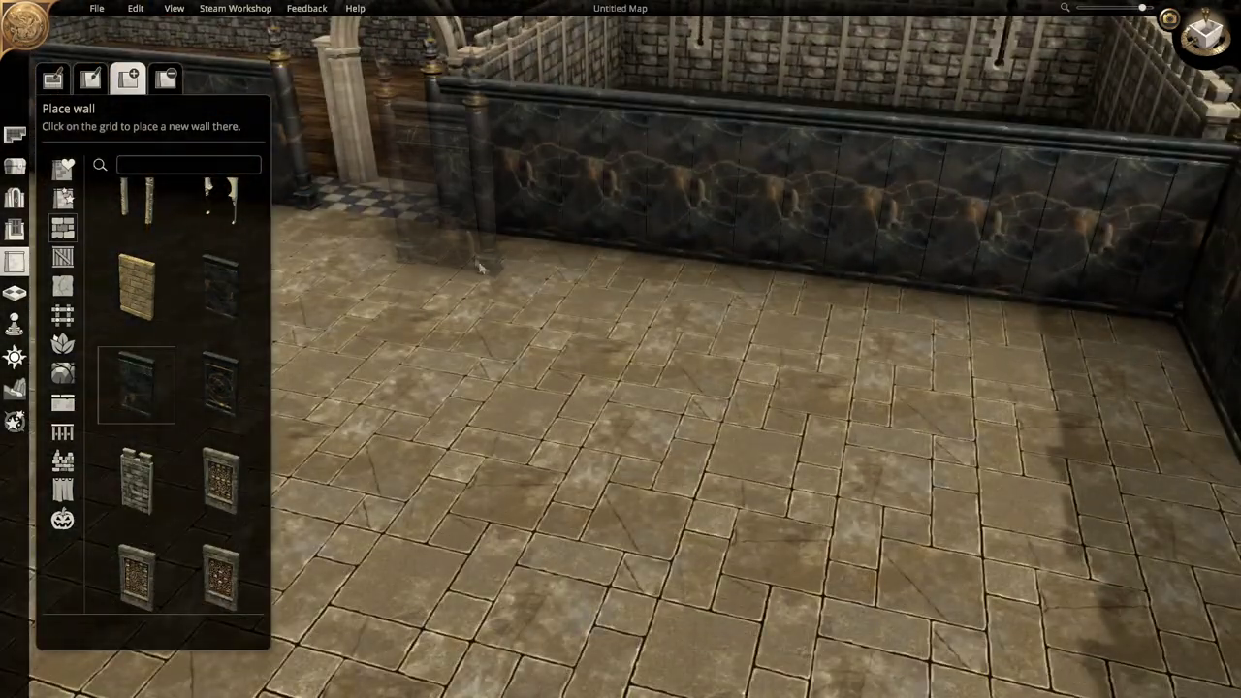
{"action": "scroll", "coordinate": [564, 330], "scroll_direction": "down", "scroll_amount": 3}
{"action": "scroll", "coordinate": [565, 329], "scroll_direction": "up", "scroll_amount": 5}
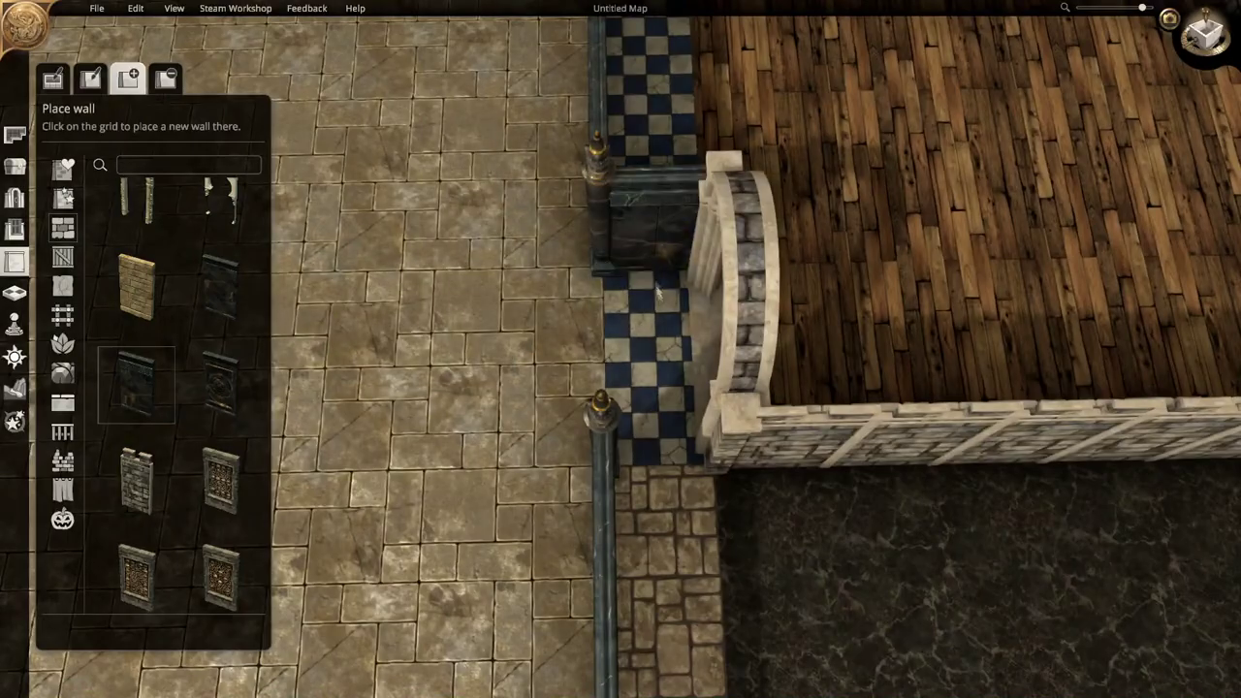
Orbit around the hall to inspect the dark walls and floor from both sides
{"action": "right_click_drag", "start_coordinate": [656, 415], "coordinate": [507, 368]}
{"action": "scroll", "coordinate": [507, 368], "scroll_direction": "down", "scroll_amount": 4}
{"action": "right_click_drag", "start_coordinate": [776, 194], "coordinate": [643, 407]}
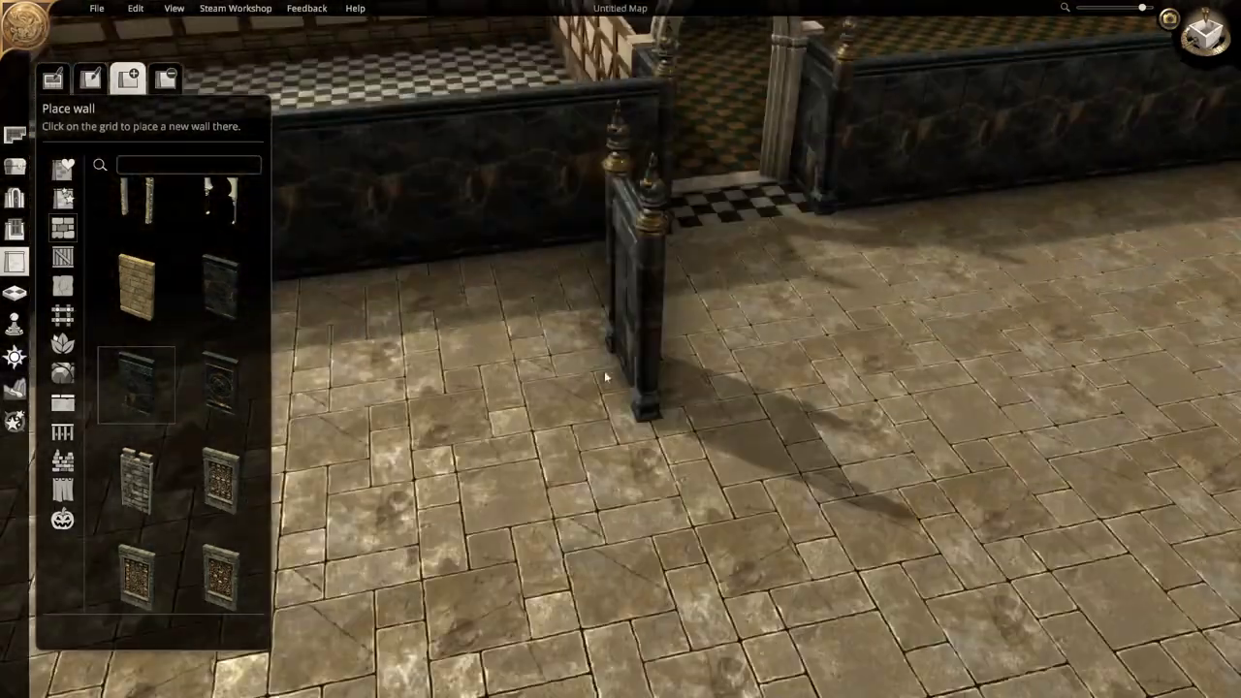
{"action": "scroll", "coordinate": [739, 340], "scroll_direction": "down", "scroll_amount": 2}
{"action": "scroll", "coordinate": [737, 340], "scroll_direction": "up", "scroll_amount": 5}
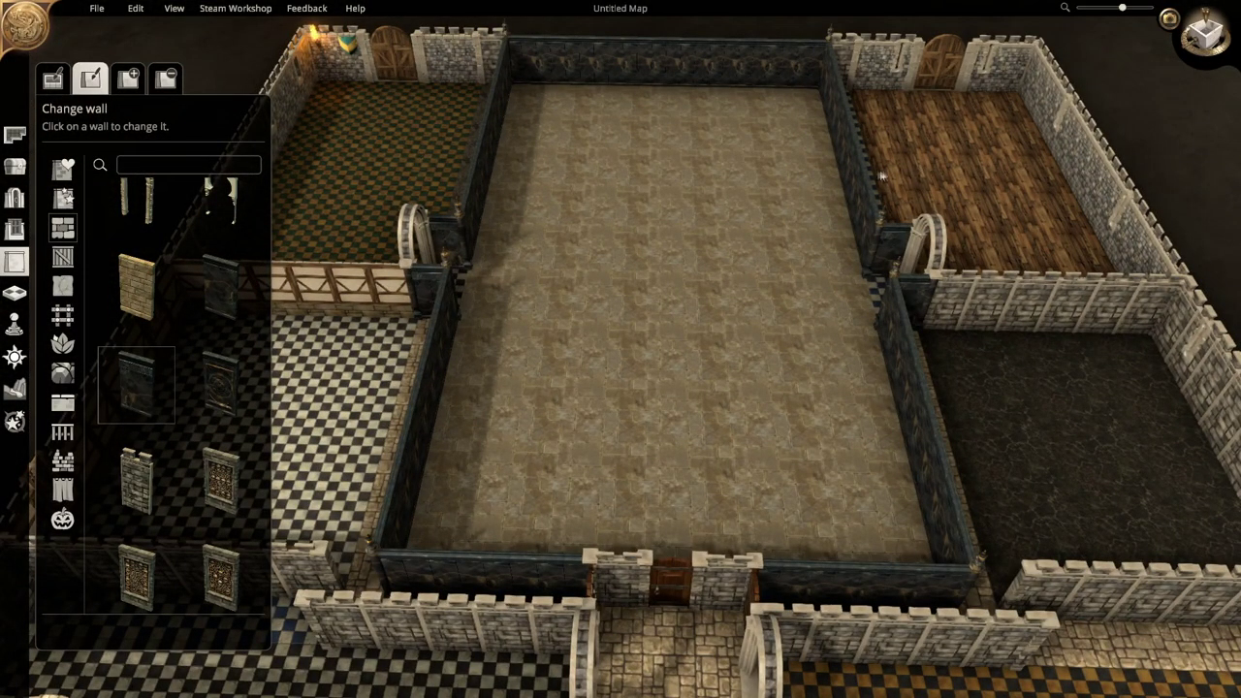
{"action": "right_click_drag", "start_coordinate": [829, 229], "coordinate": [773, 318]}
Set the Stone Platform into the hall wall beside the archway and check its position
{"action": "right_click_drag", "start_coordinate": [370, 332], "coordinate": [624, 442]}
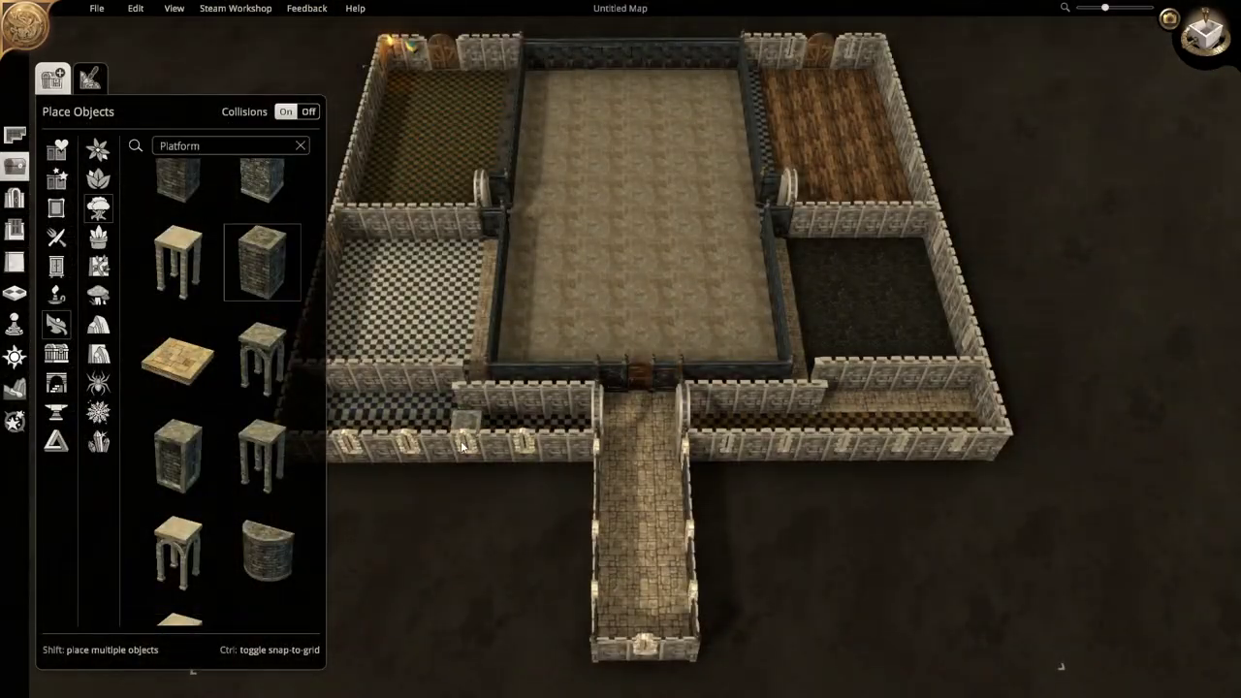
{"action": "right_click_drag", "start_coordinate": [463, 446], "coordinate": [485, 530]}
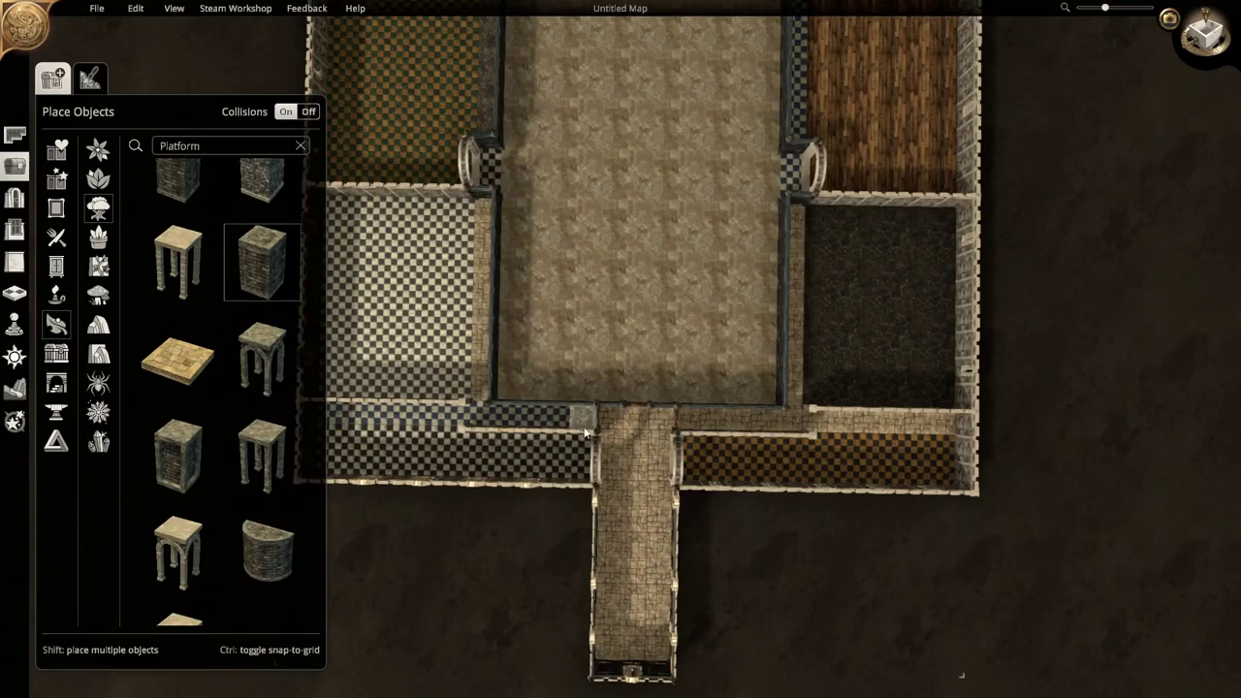
{"action": "left_click_drag", "start_coordinate": [500, 464], "coordinate": [560, 406]}
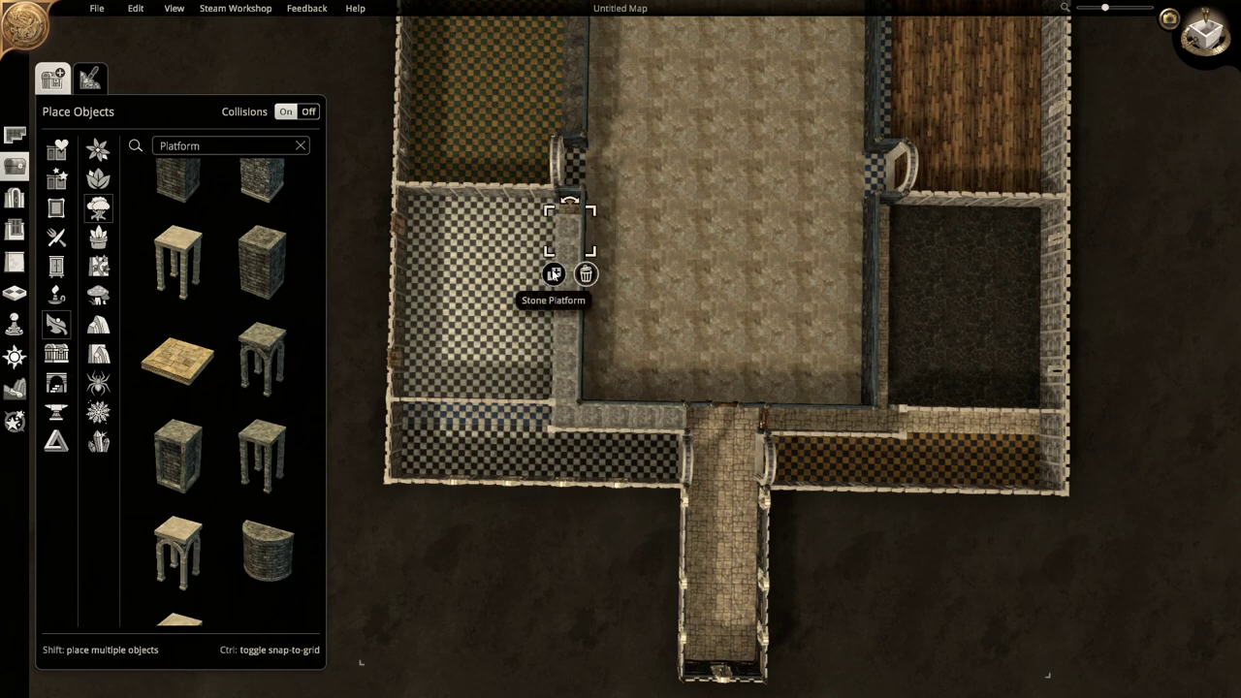
{"action": "left_click_drag", "start_coordinate": [569, 230], "coordinate": [640, 402]}
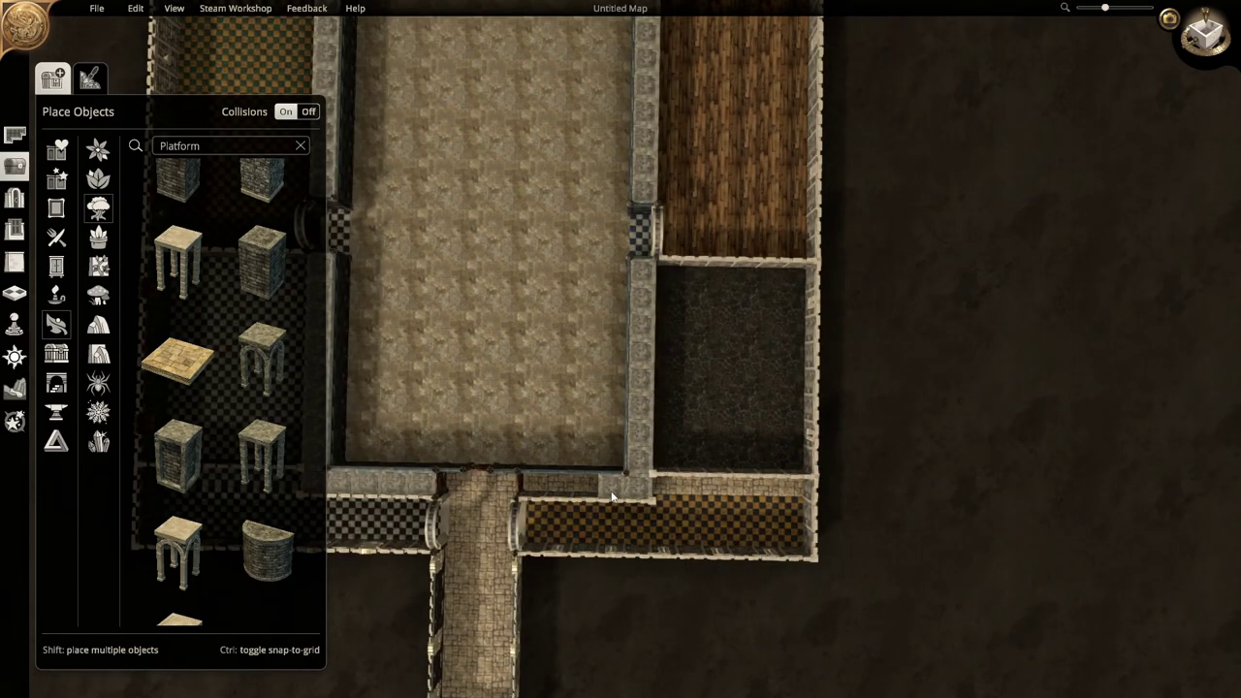
{"action": "left_click_drag", "start_coordinate": [612, 497], "coordinate": [652, 454]}
{"action": "key", "text": "Escape"}
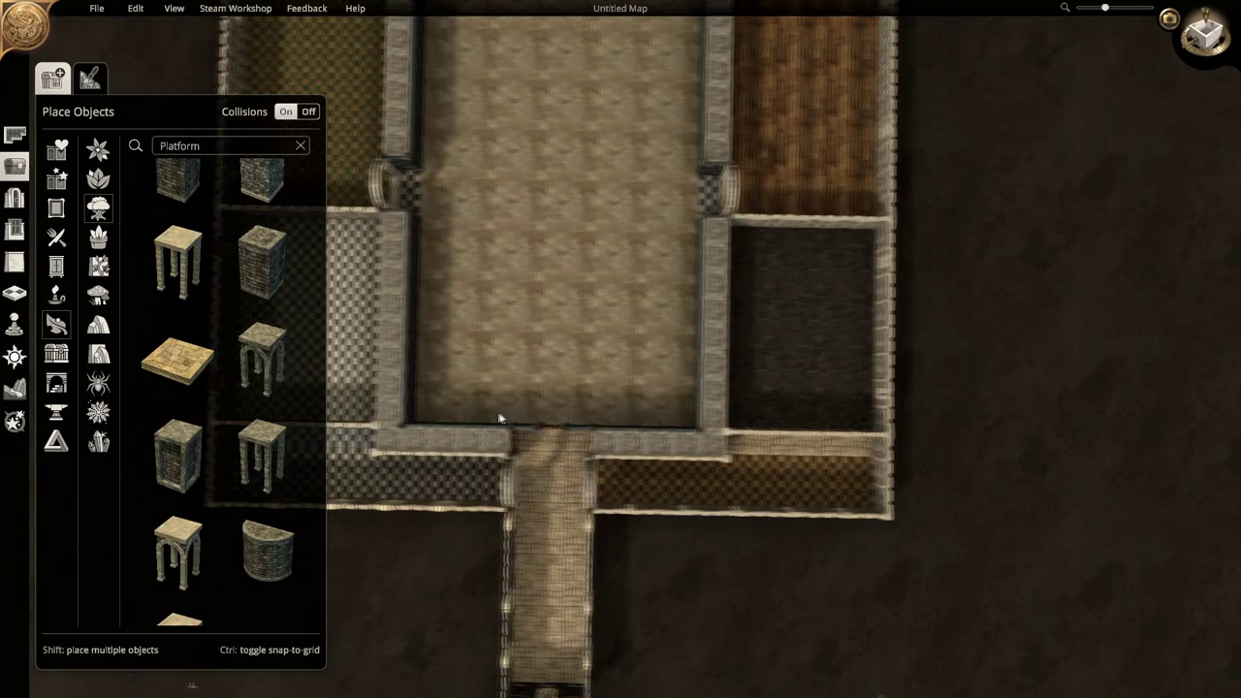
{"action": "right_click_drag", "start_coordinate": [498, 411], "coordinate": [570, 173]}
{"action": "scroll", "coordinate": [562, 194], "scroll_direction": "up", "scroll_amount": 5}
{"action": "key", "text": "w"}
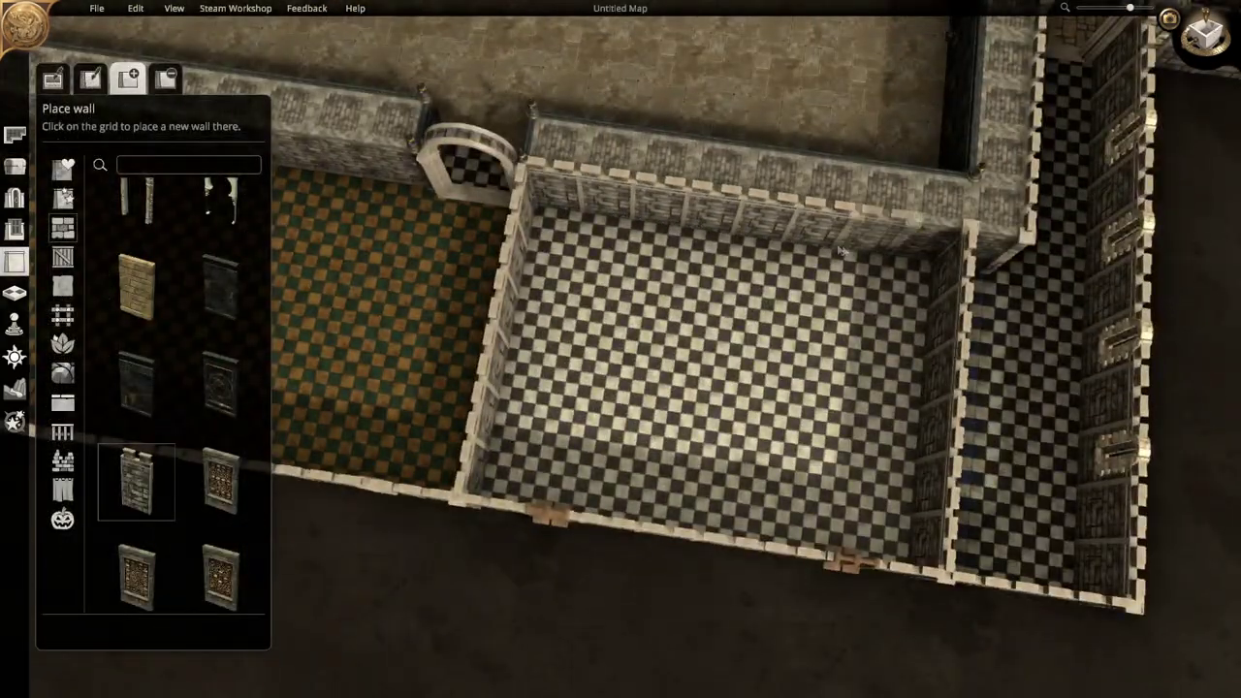
Swing past the green and white checkered rooms, zoom out, and bring up the floor tile palette
{"action": "right_click_drag", "start_coordinate": [839, 250], "coordinate": [403, 249]}
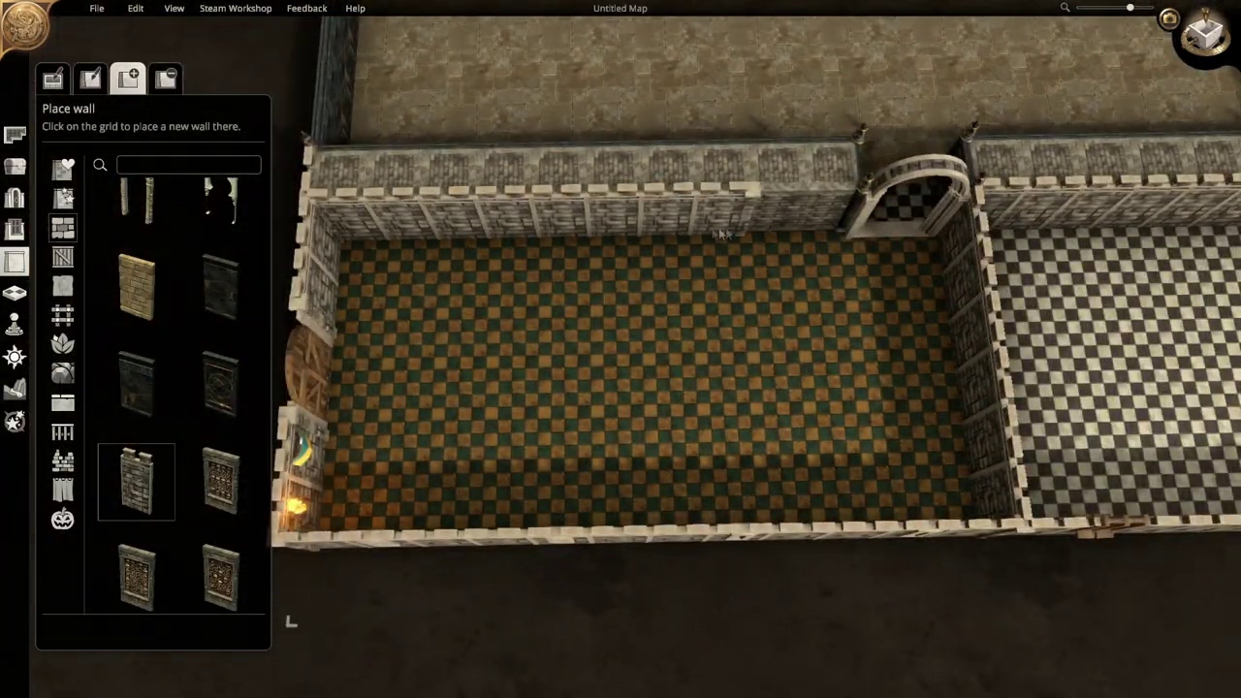
{"action": "right_click_drag", "start_coordinate": [753, 319], "coordinate": [554, 282]}
{"action": "scroll", "coordinate": [942, 313], "scroll_direction": "down", "scroll_amount": 3}
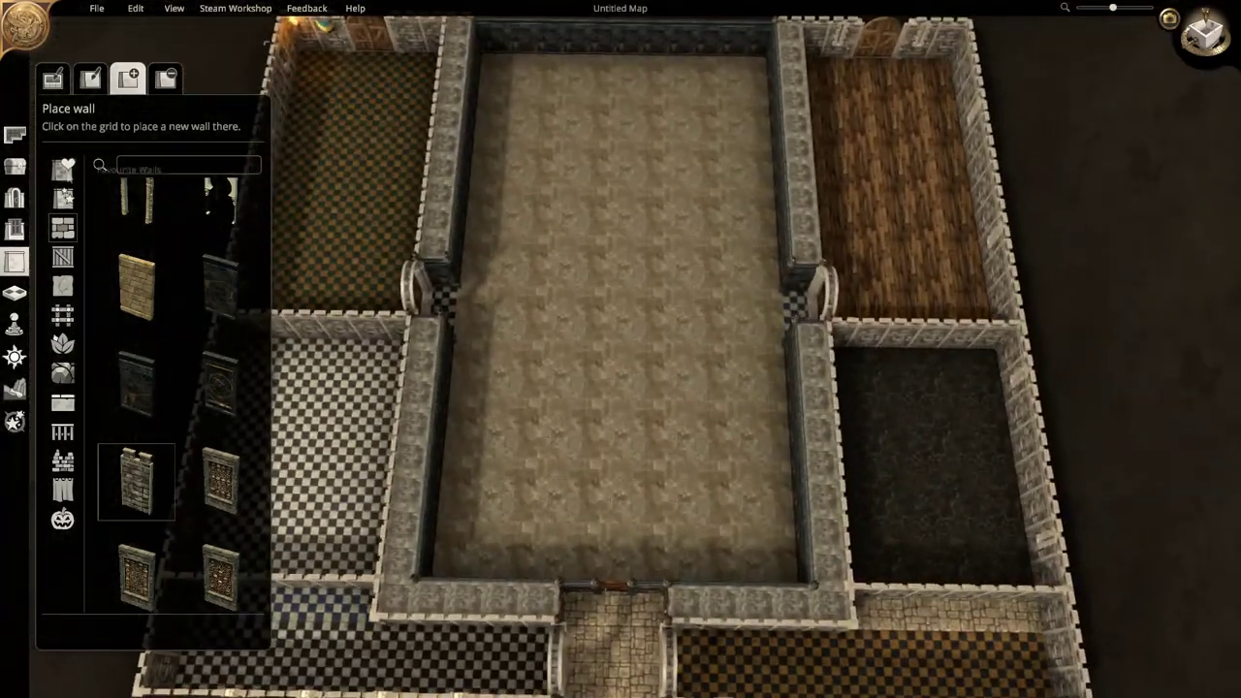
{"action": "left_click", "coordinate": [14, 292]}
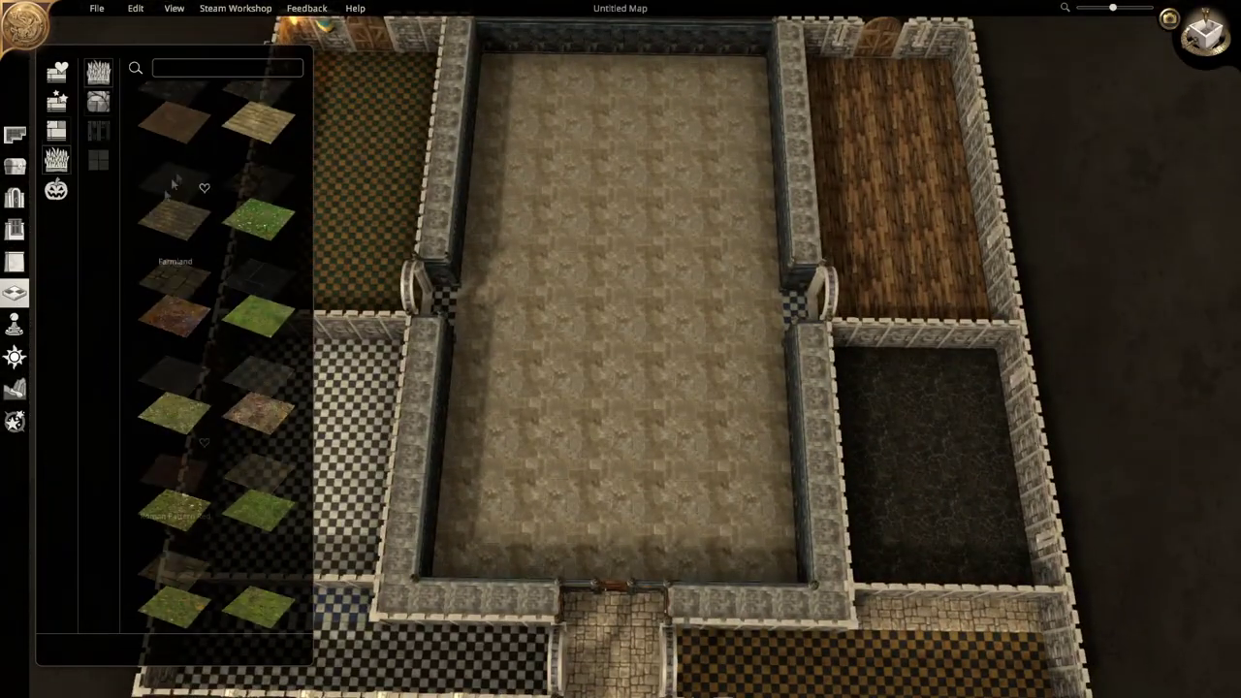
Paint a reddish centre strip and dark blue strips down both sides of the hall
{"action": "mouse_move", "coordinate": [632, 576]}
{"action": "left_mouse_down"}
{"action": "mouse_move", "coordinate": [591, 464]}
{"action": "mouse_move", "coordinate": [599, 283]}
{"action": "left_mouse_up"}
{"action": "scroll", "coordinate": [599, 283], "scroll_direction": "up", "scroll_amount": 4}
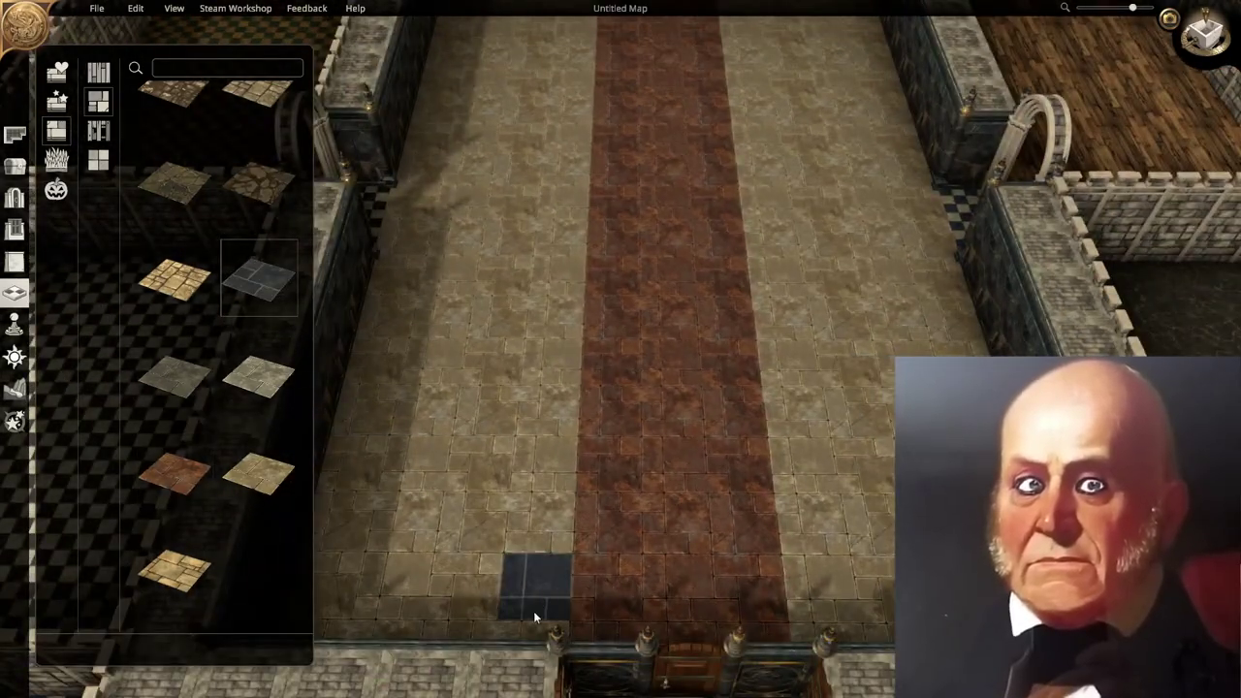
{"action": "left_click_drag", "start_coordinate": [534, 616], "coordinate": [568, 133]}
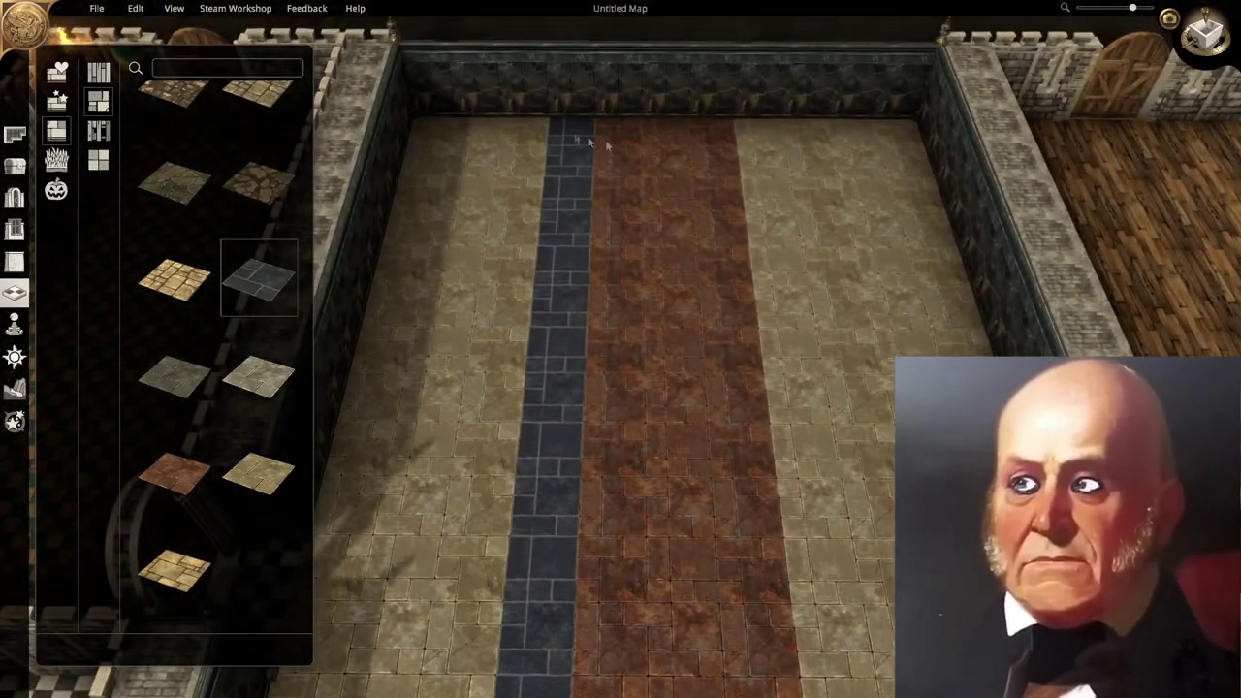
{"action": "left_click_drag", "start_coordinate": [751, 39], "coordinate": [840, 634]}
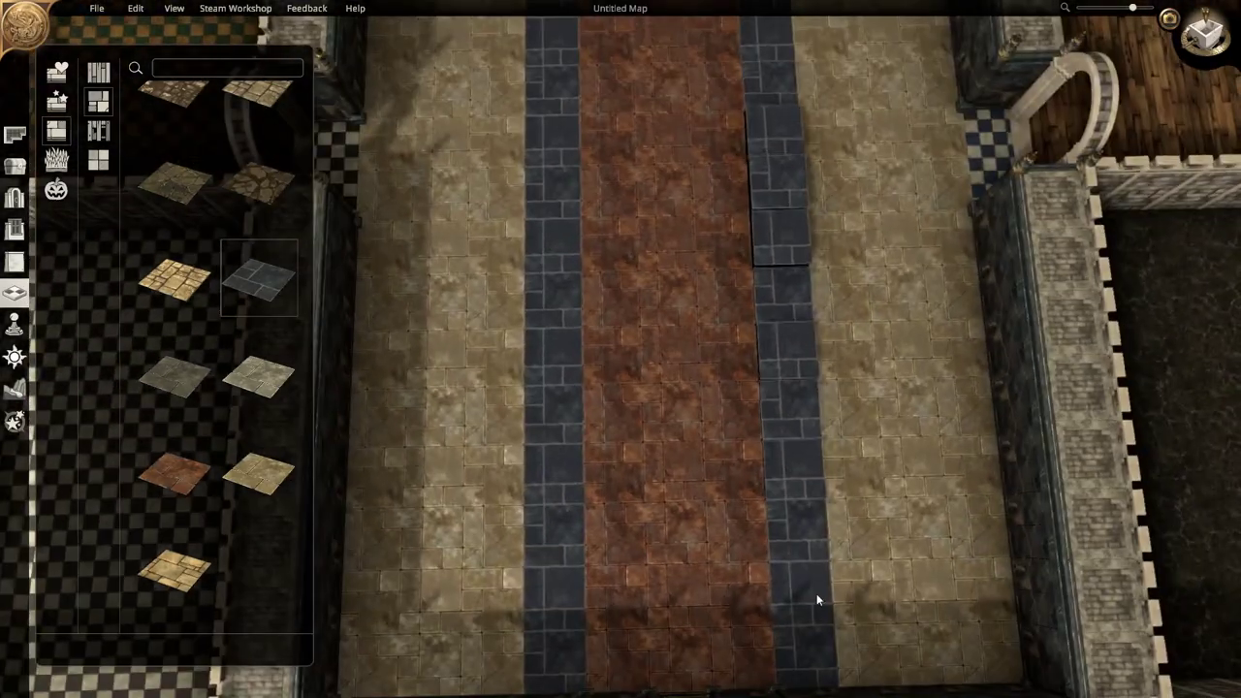
{"action": "mouse_move", "coordinate": [528, 669]}
{"action": "left_mouse_down"}
{"action": "mouse_move", "coordinate": [553, 416]}
{"action": "mouse_move", "coordinate": [518, 93]}
{"action": "mouse_move", "coordinate": [711, 307]}
{"action": "mouse_move", "coordinate": [748, 538]}
{"action": "left_mouse_up"}
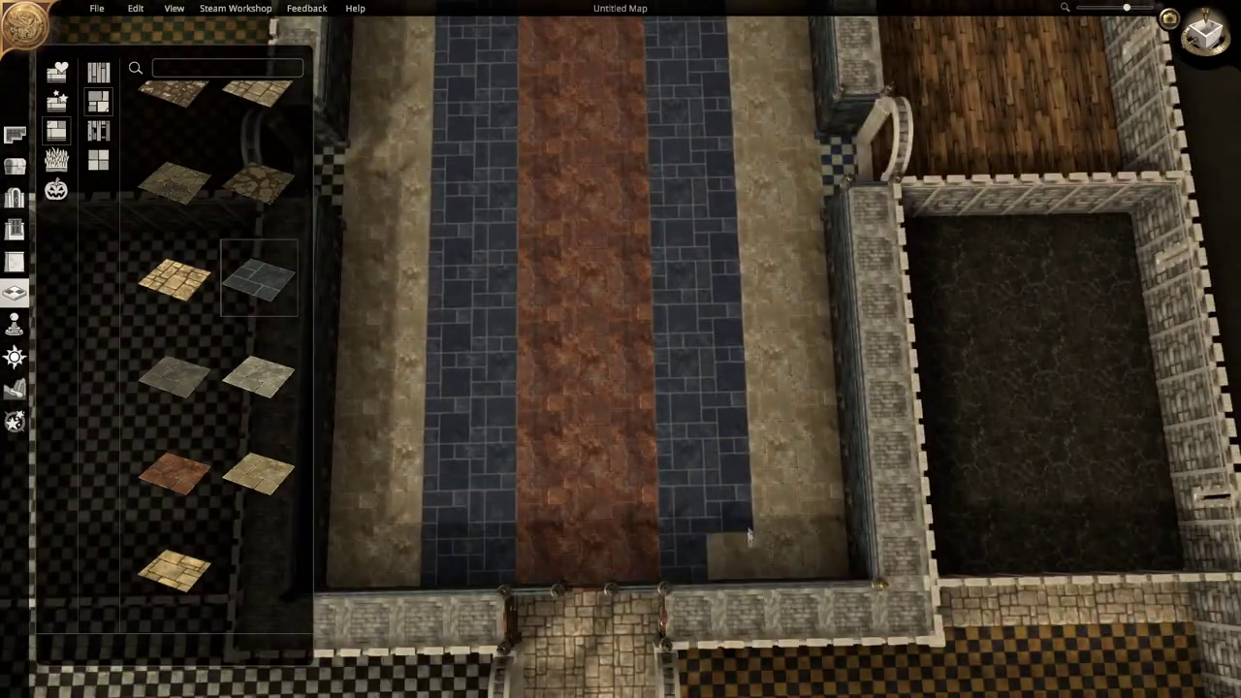
Repaint the two beige side strips with Roman Pattern Grey tiles
{"action": "left_click", "coordinate": [200, 388]}
{"action": "left_click_drag", "start_coordinate": [476, 568], "coordinate": [451, 106]}
{"action": "mouse_move", "coordinate": [748, 123]}
{"action": "left_mouse_down"}
{"action": "mouse_move", "coordinate": [812, 589]}
{"action": "mouse_move", "coordinate": [533, 158]}
{"action": "left_mouse_up"}
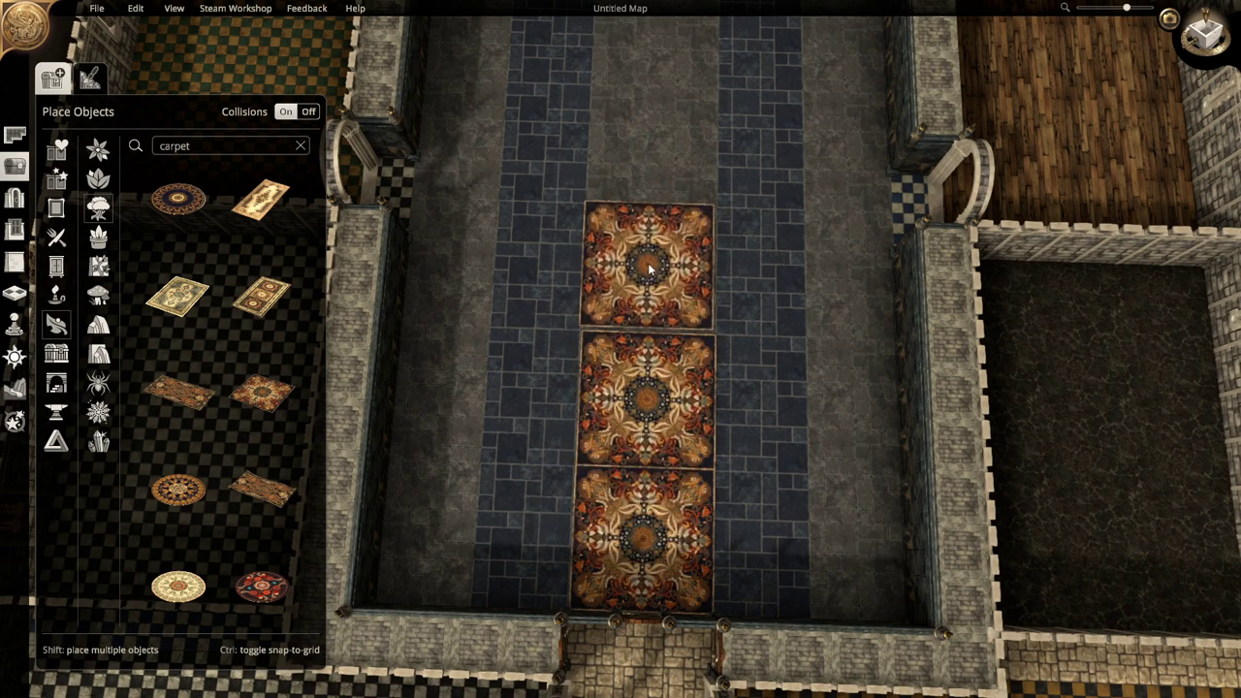
Add another Carpet Square at the top of the hall
{"action": "scroll", "coordinate": [786, 336], "scroll_direction": "up", "scroll_amount": 5}
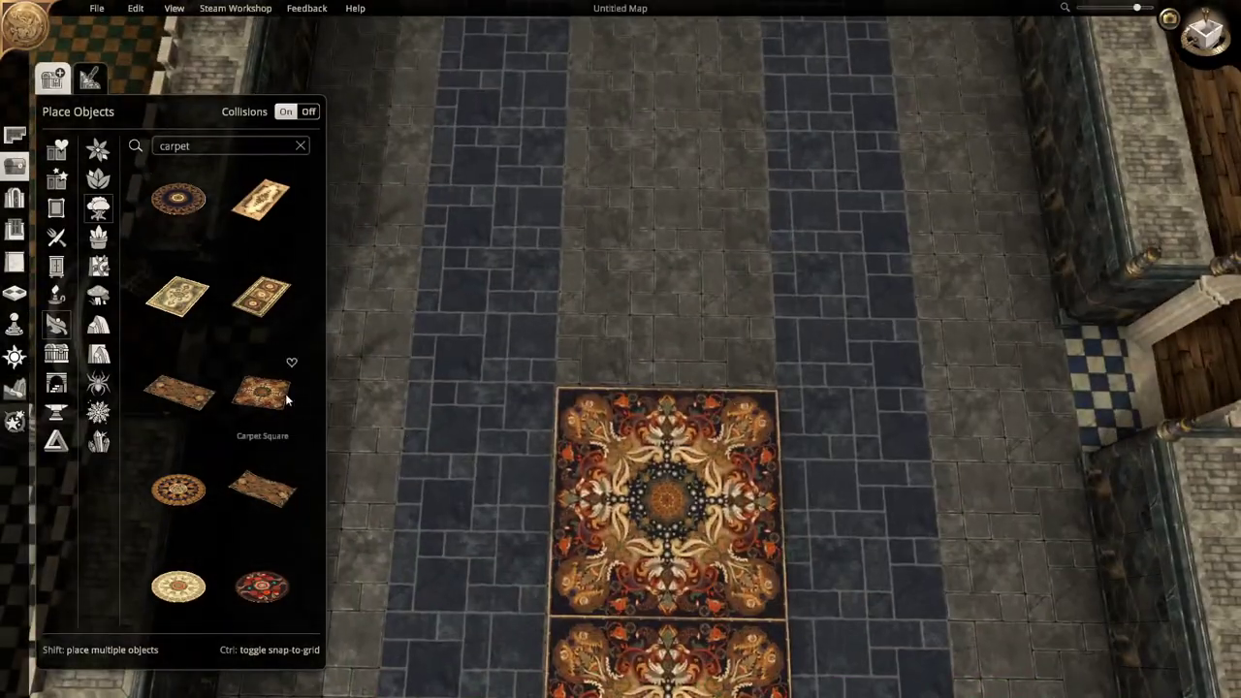
{"action": "left_click", "coordinate": [262, 393]}
{"action": "left_click", "coordinate": [667, 291]}
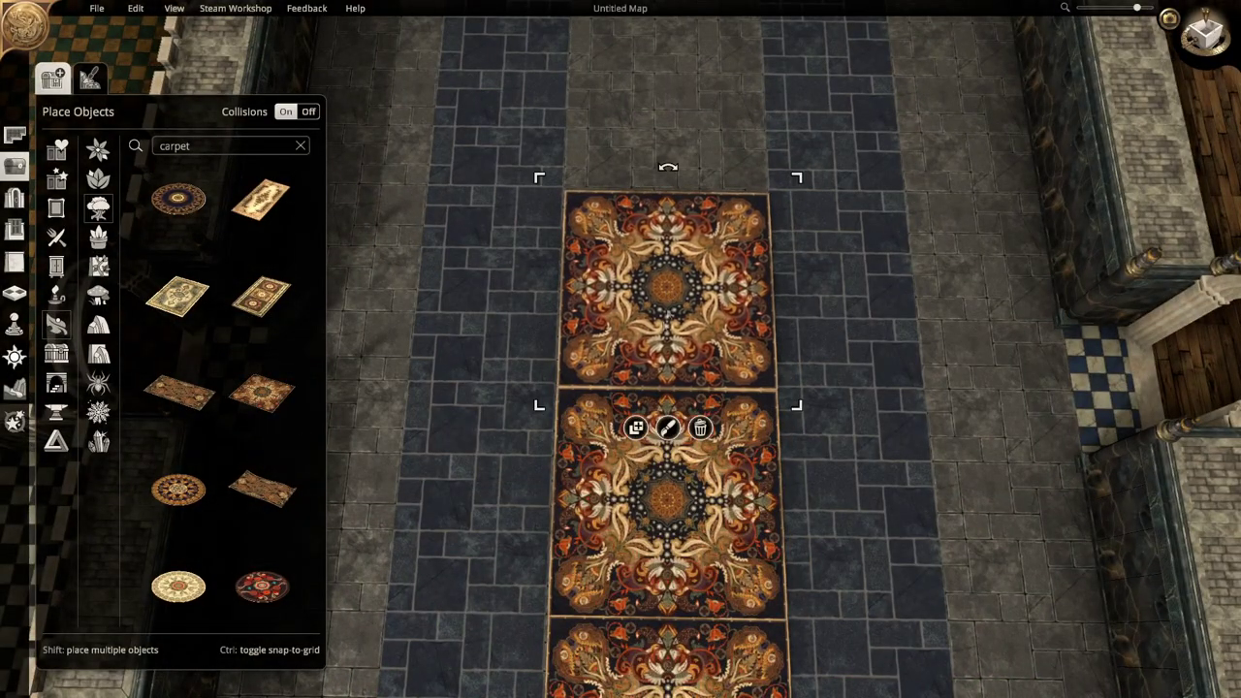
{"action": "left_click", "coordinate": [673, 335]}
Search 'platform' and place a stone platform at the head of the hall
{"action": "scroll", "coordinate": [674, 358], "scroll_direction": "down", "scroll_amount": 3}
{"action": "double_click", "coordinate": [250, 145]}
{"action": "type", "text": "platform"}
{"action": "left_click", "coordinate": [264, 475]}
{"action": "left_click", "coordinate": [677, 291]}
Enlarge the stone platform, duplicate it, and stack a smaller copy on top as a step
{"action": "left_click_drag", "start_coordinate": [785, 249], "coordinate": [705, 257]}
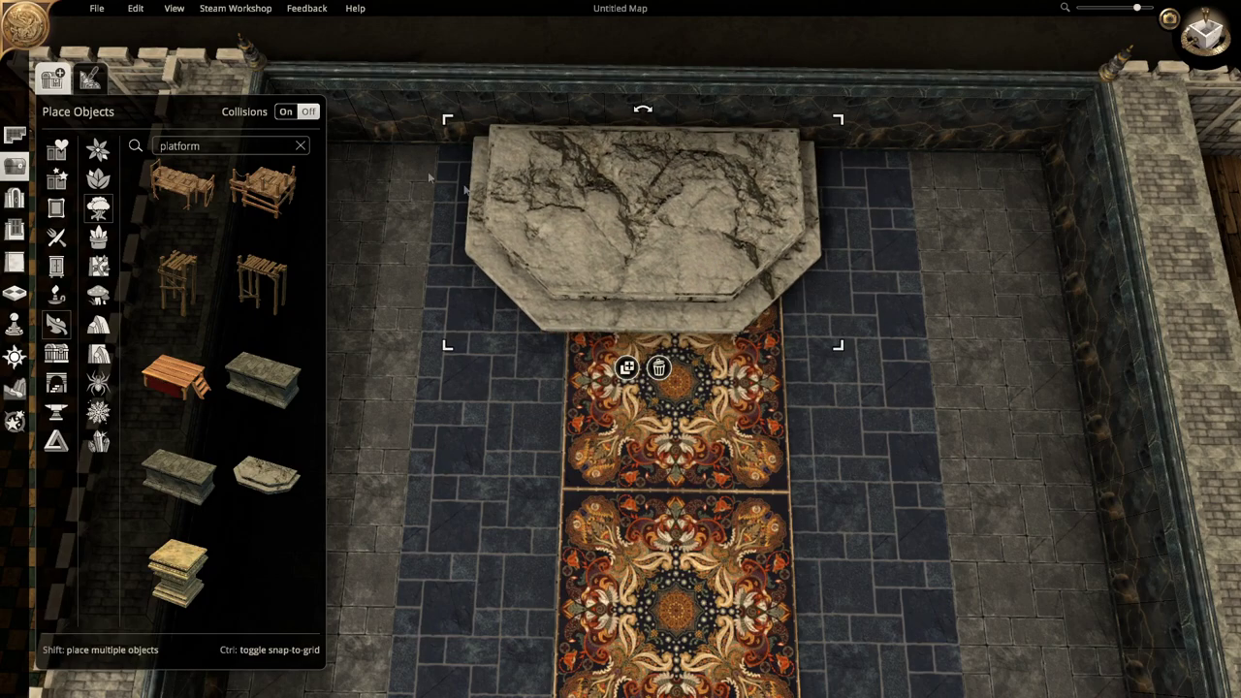
{"action": "key", "text": "ctrl+d"}
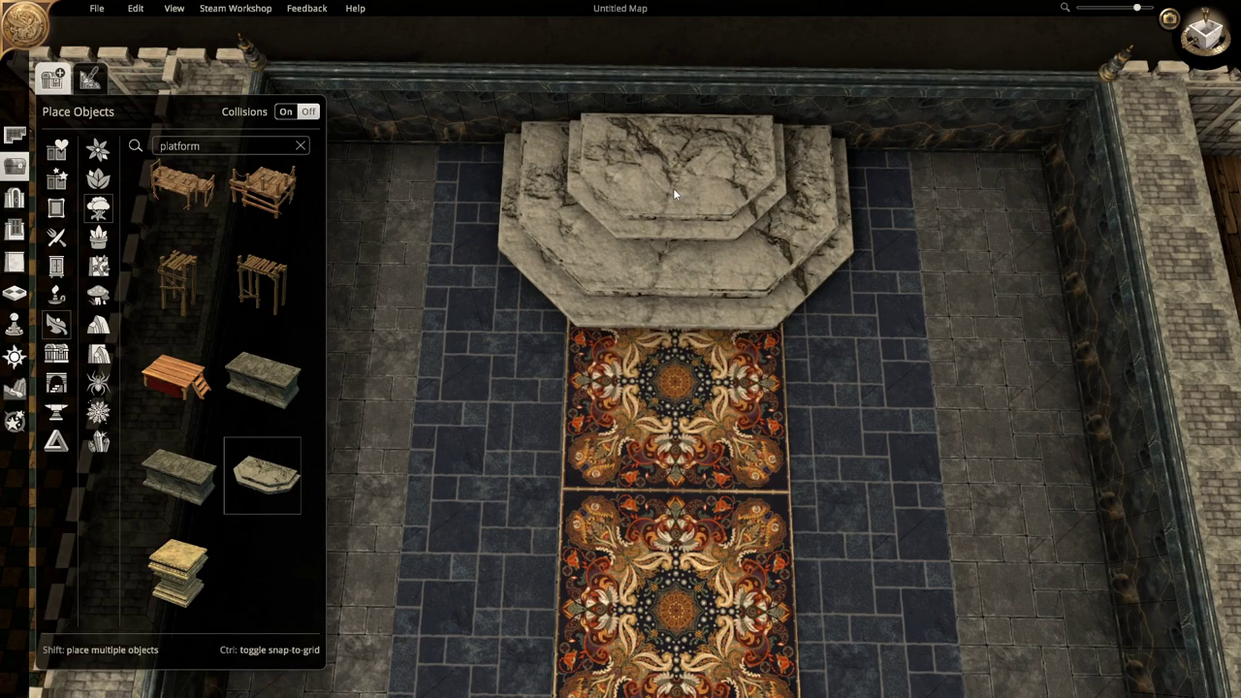
{"action": "left_click", "coordinate": [673, 191]}
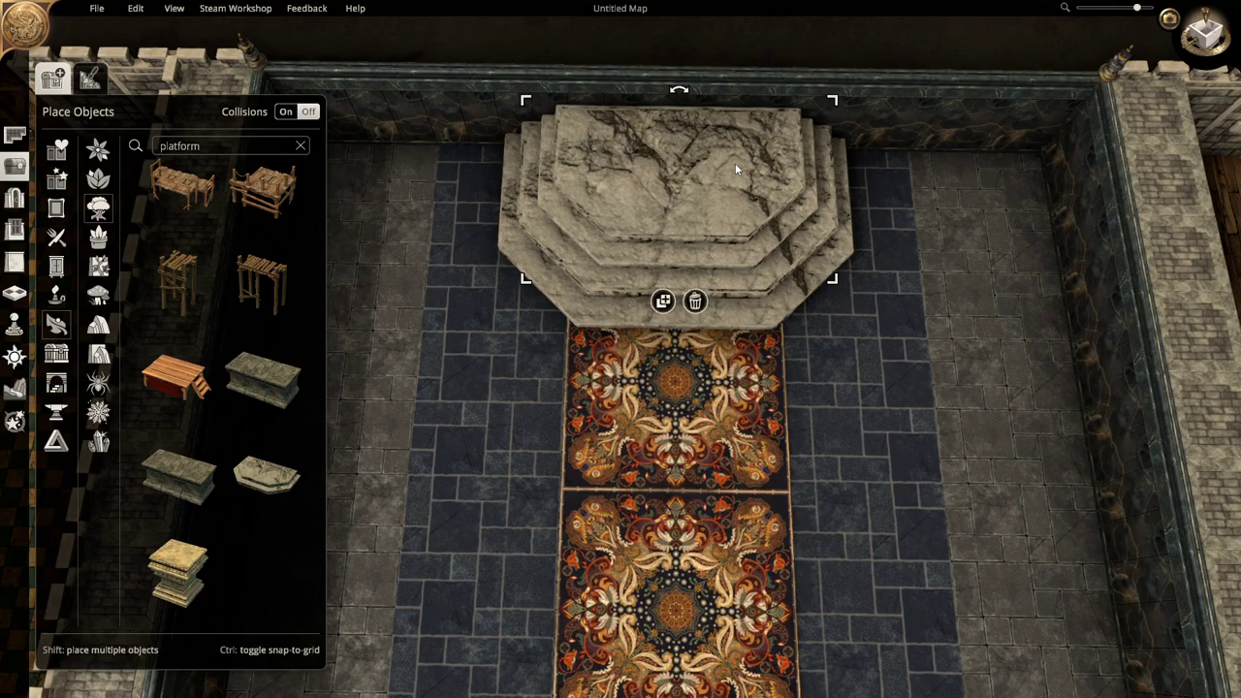
{"action": "scroll", "coordinate": [735, 163], "scroll_direction": "up", "scroll_amount": 3}
{"action": "left_click_drag", "start_coordinate": [929, 111], "coordinate": [861, 146]}
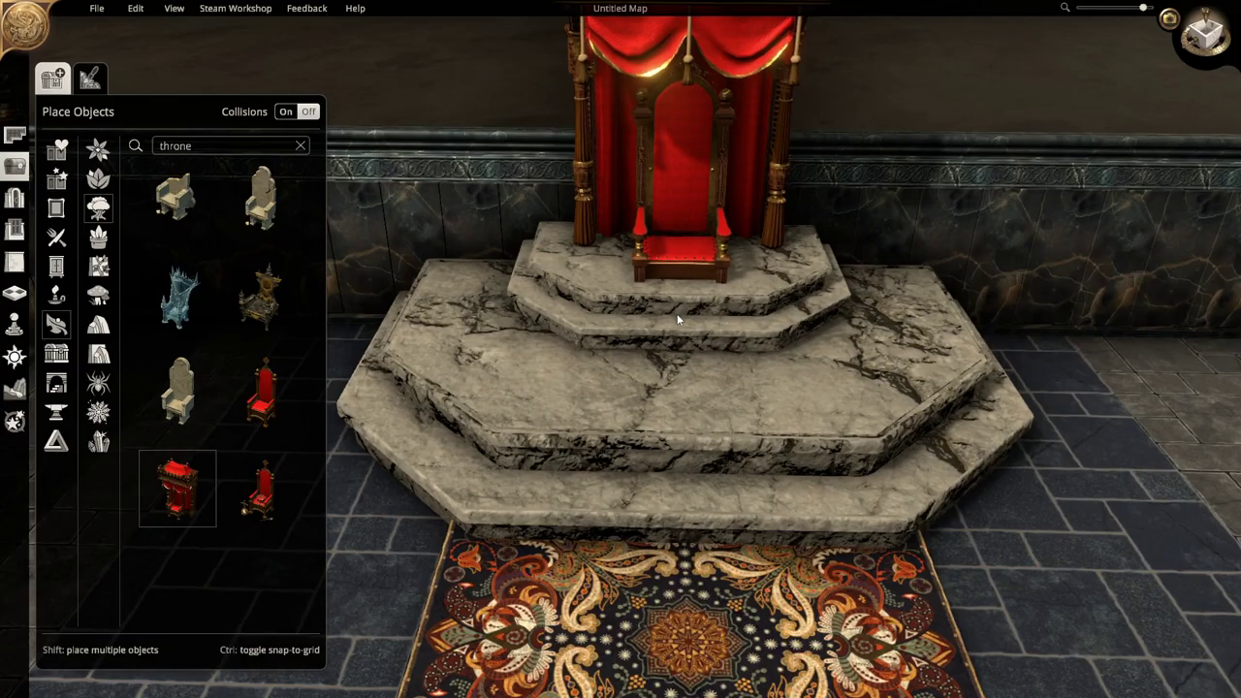
Pick a red throne and place copies on the dais's left and right edges
{"action": "left_click", "coordinate": [676, 316]}
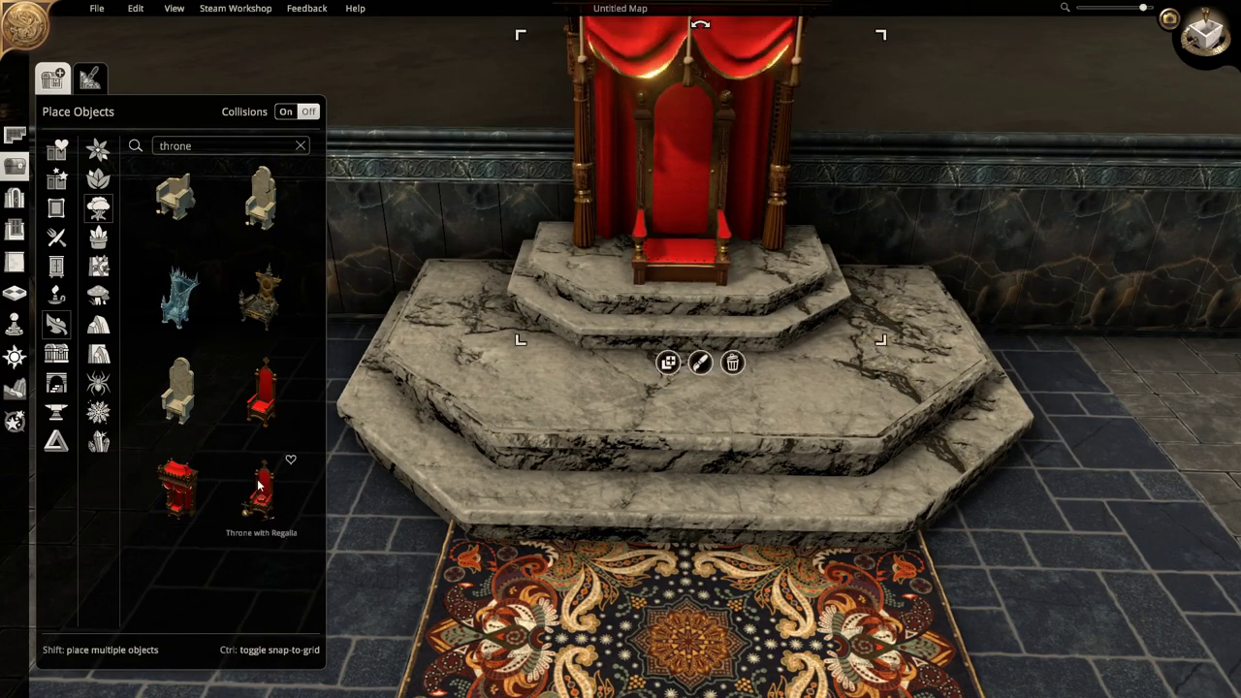
{"action": "left_click", "coordinate": [260, 392]}
{"action": "left_click", "coordinate": [455, 281]}
{"action": "left_click", "coordinate": [412, 335]}
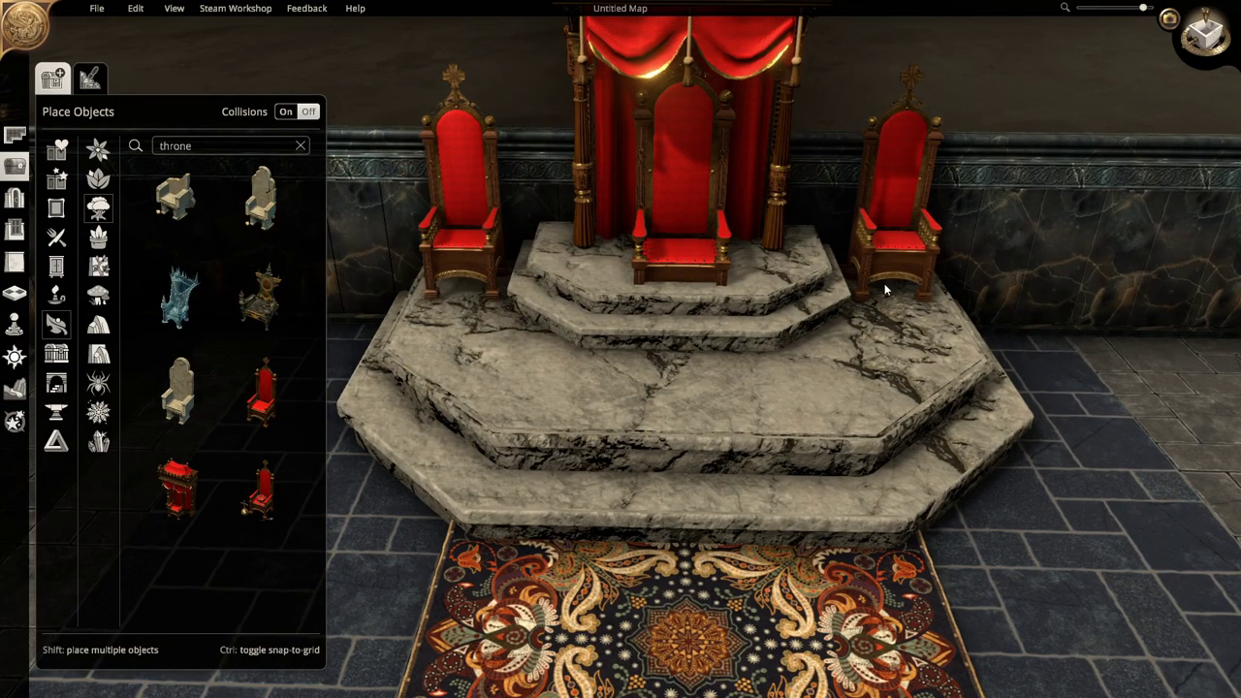
{"action": "left_click", "coordinate": [887, 287]}
Recolour the two side thrones orange and orbit to review the central red throne
{"action": "left_click", "coordinate": [889, 290]}
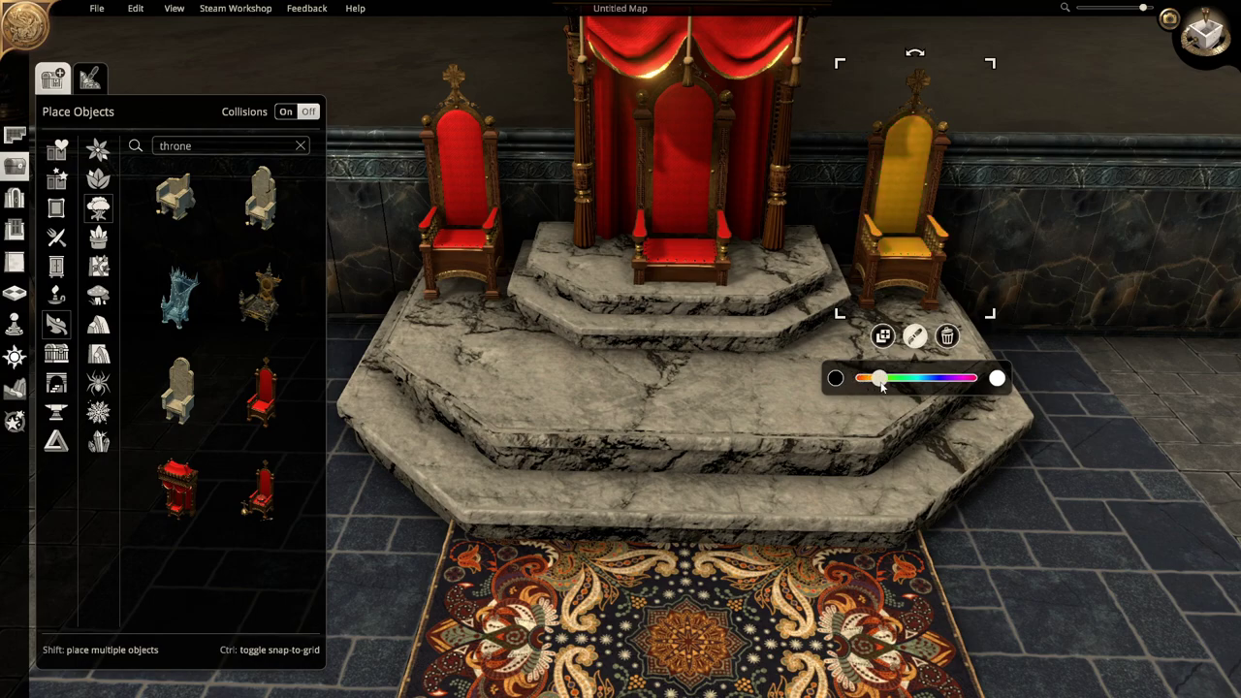
{"action": "left_click", "coordinate": [915, 335]}
{"action": "left_click", "coordinate": [465, 243]}
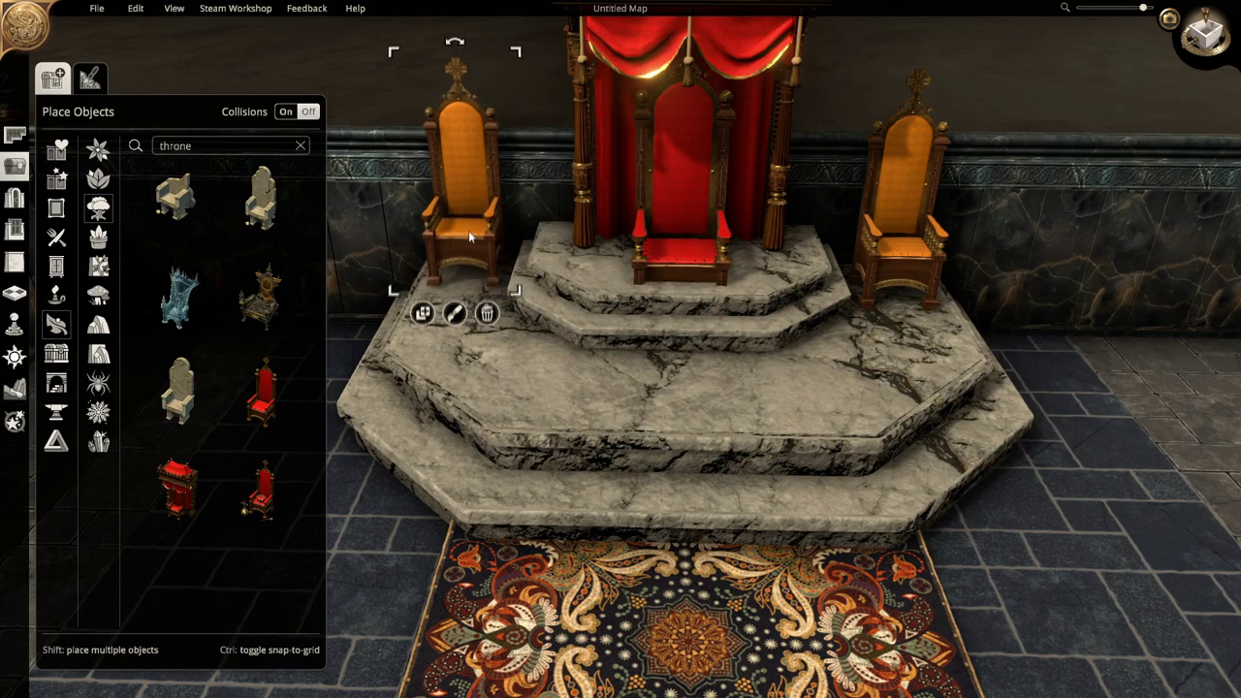
{"action": "scroll", "coordinate": [397, 549], "scroll_direction": "down", "scroll_amount": 3}
{"action": "scroll", "coordinate": [634, 446], "scroll_direction": "up", "scroll_amount": 5}
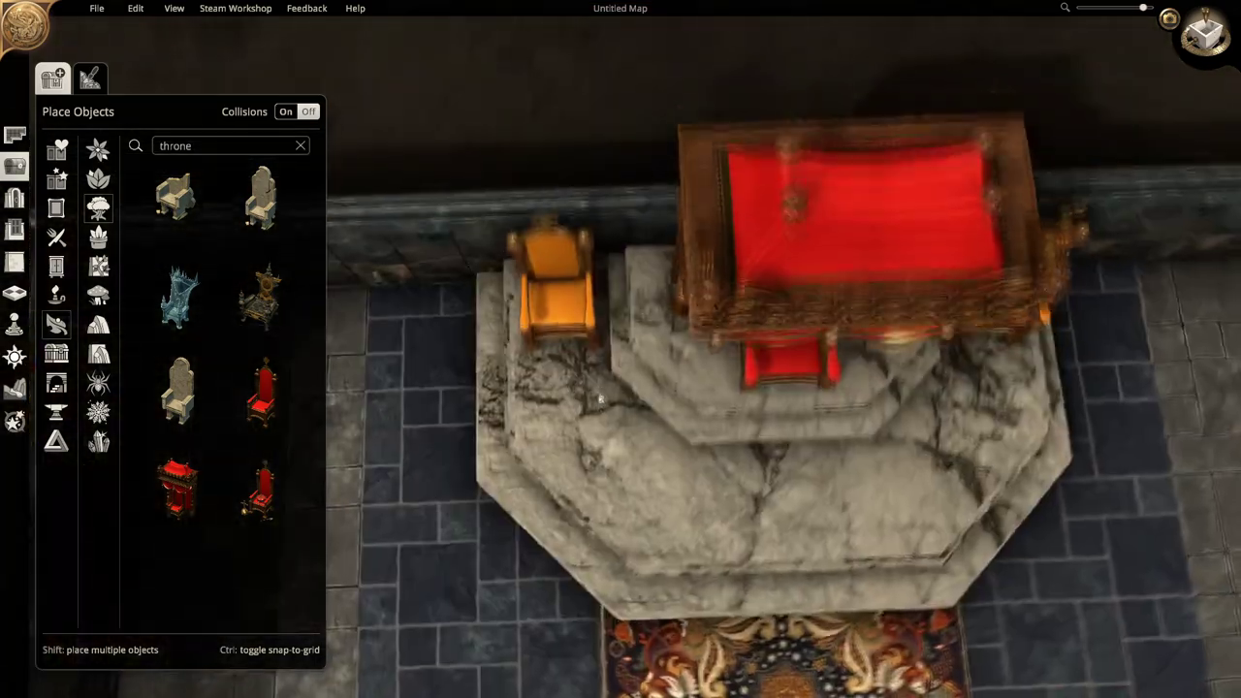
{"action": "left_click", "coordinate": [662, 469]}
{"action": "scroll", "coordinate": [663, 470], "scroll_direction": "down", "scroll_amount": 2}
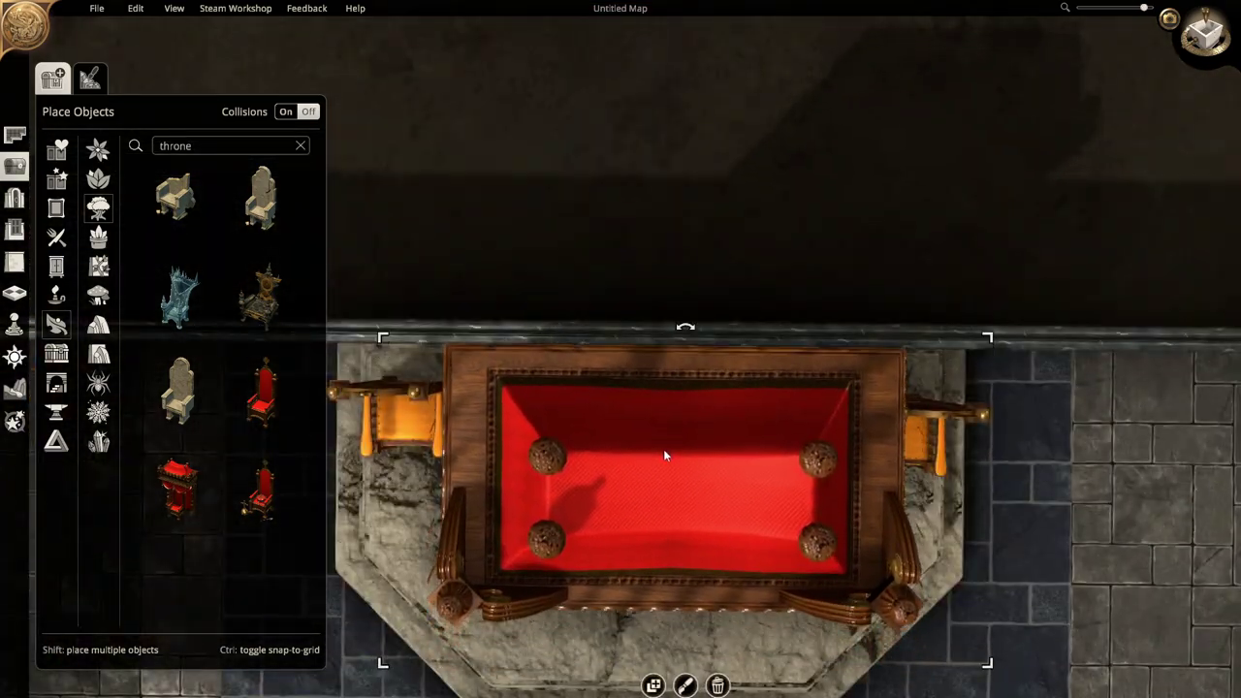
{"action": "scroll", "coordinate": [663, 449], "scroll_direction": "up", "scroll_amount": 4}
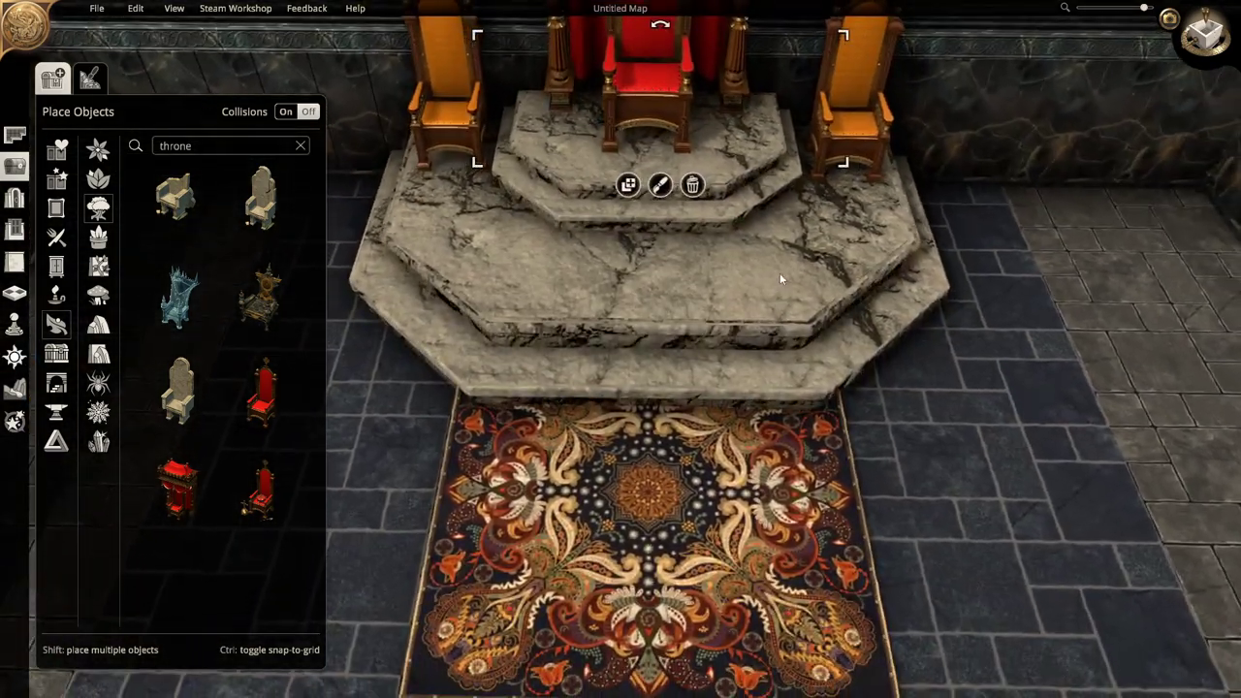
{"action": "right_click_drag", "start_coordinate": [780, 273], "coordinate": [756, 291]}
{"action": "key", "text": "Escape"}
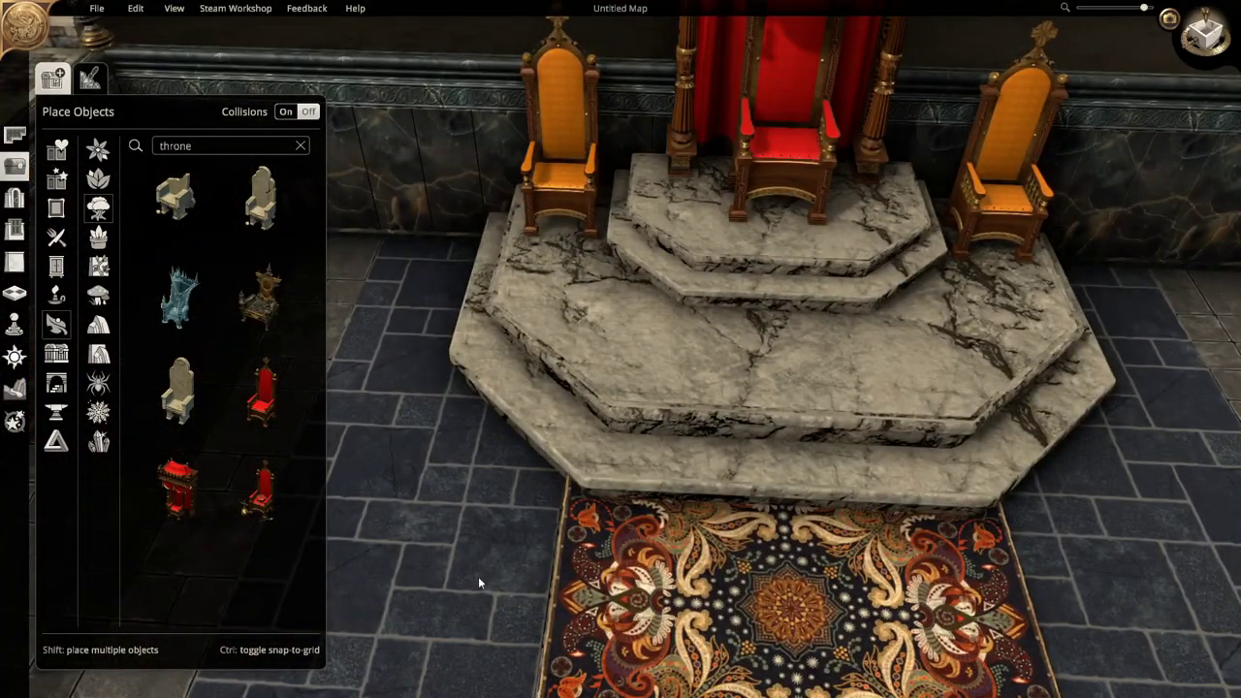
Move the orange chair onto the dais's right side
{"action": "scroll", "coordinate": [566, 493], "scroll_direction": "up", "scroll_amount": 5}
{"action": "scroll", "coordinate": [568, 500], "scroll_direction": "up", "scroll_amount": 2}
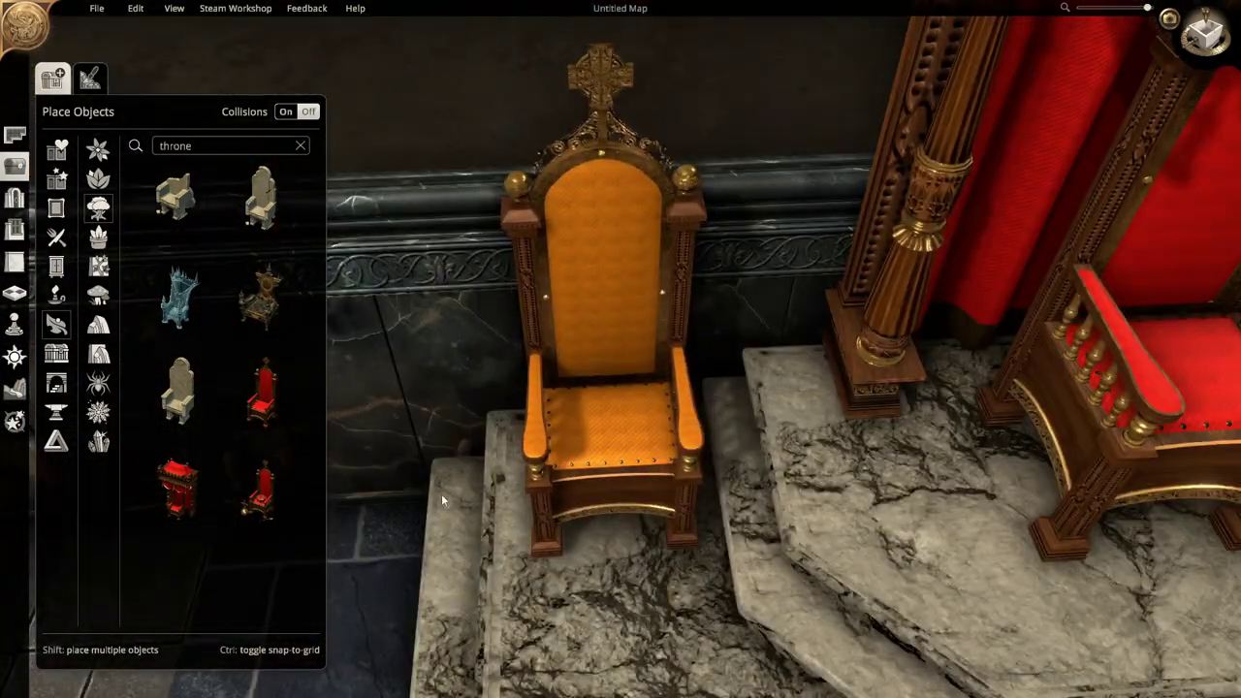
{"action": "scroll", "coordinate": [589, 502], "scroll_direction": "down", "scroll_amount": 4}
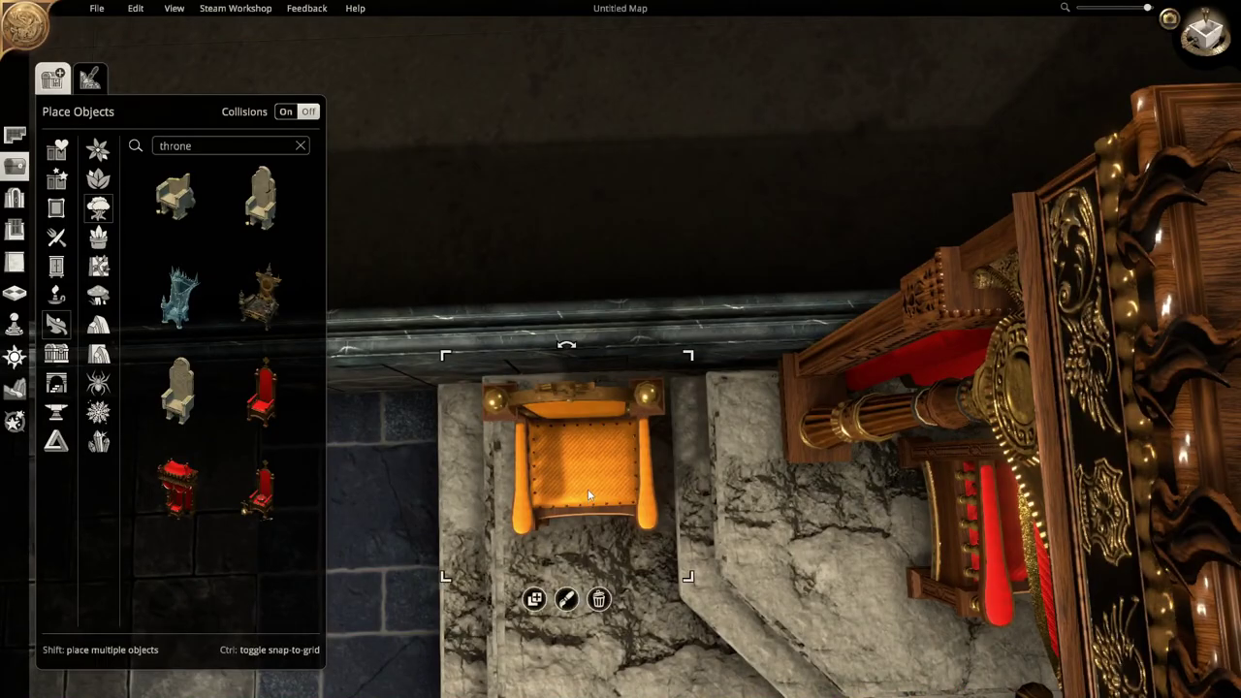
{"action": "scroll", "coordinate": [587, 495], "scroll_direction": "down", "scroll_amount": 3}
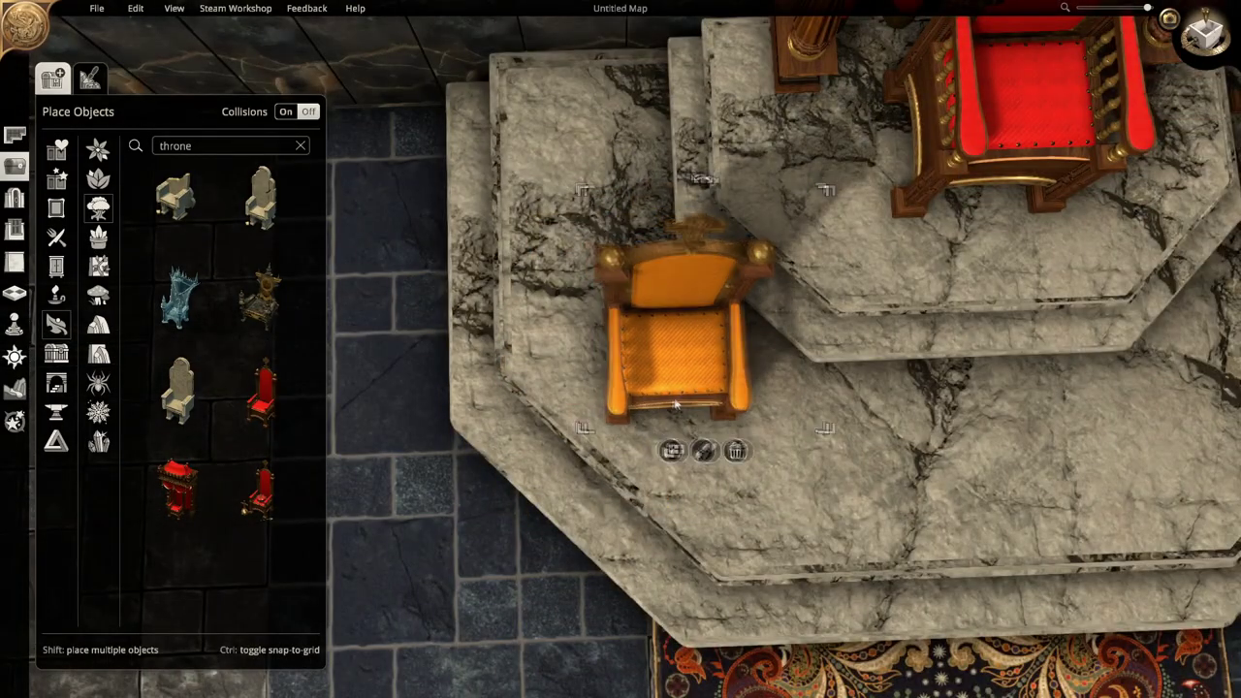
{"action": "left_click_drag", "start_coordinate": [676, 405], "coordinate": [831, 366]}
{"action": "scroll", "coordinate": [1124, 374], "scroll_direction": "down", "scroll_amount": 3}
{"action": "scroll", "coordinate": [945, 246], "scroll_direction": "up", "scroll_amount": 3}
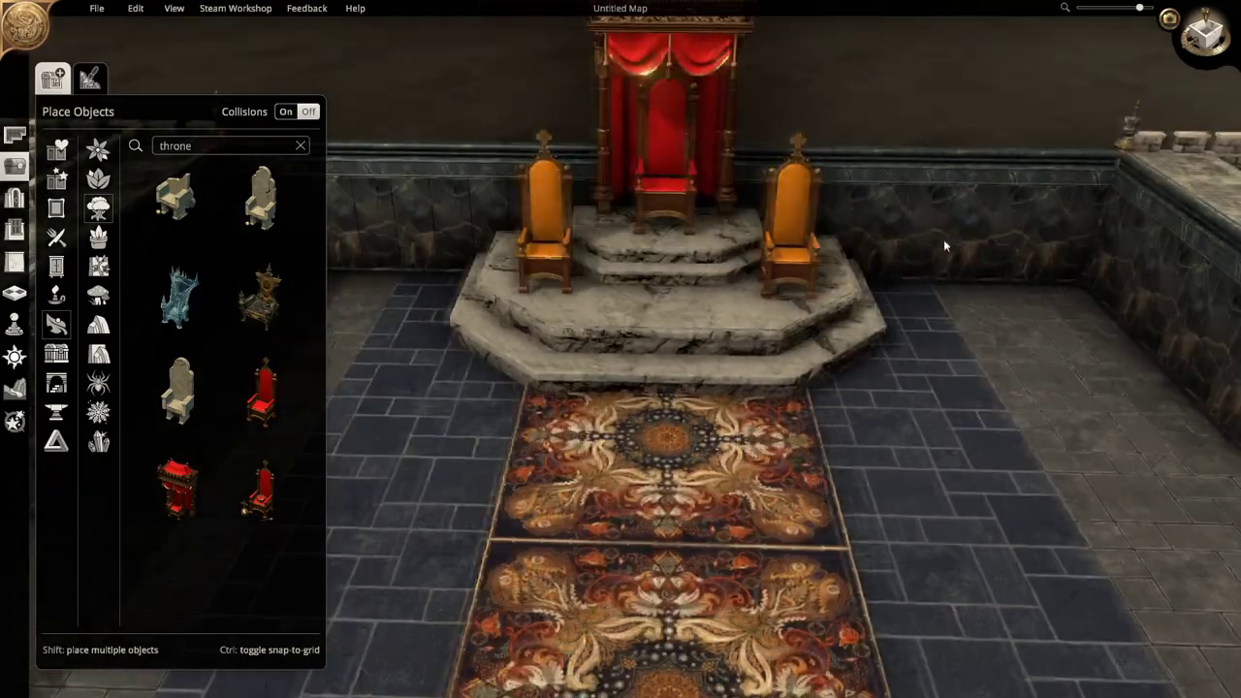
Place two white stone thrones either side of the dais's foot
{"action": "left_click", "coordinate": [178, 391]}
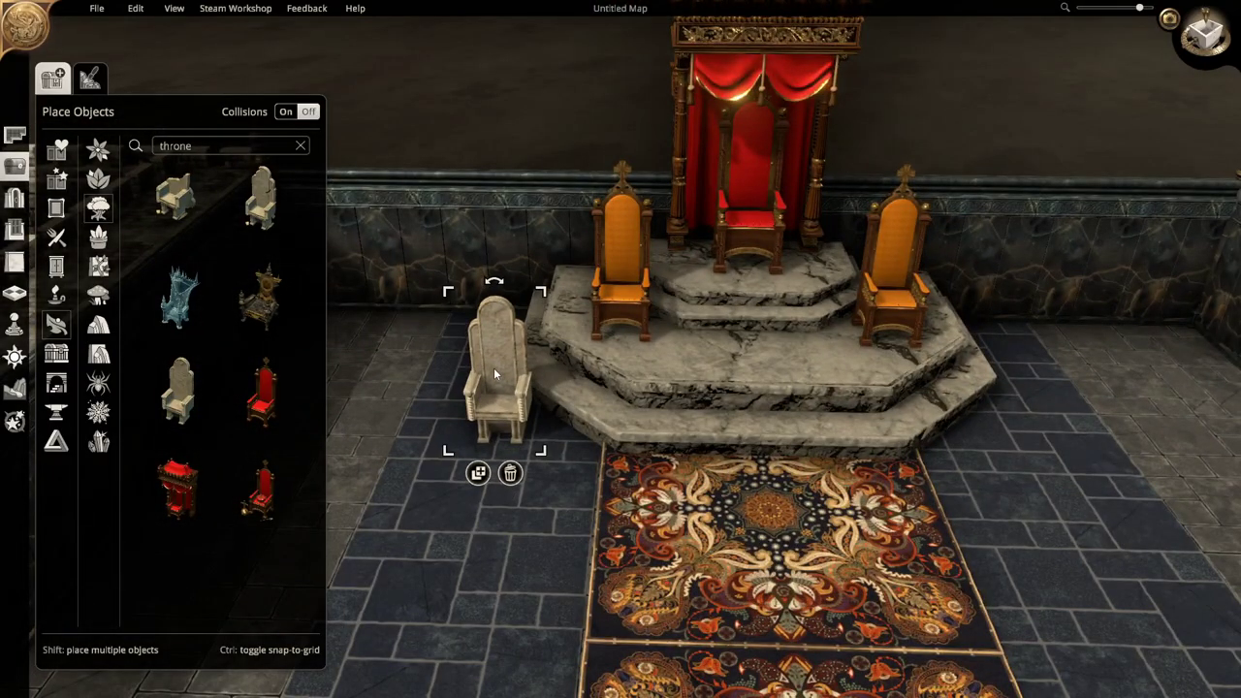
{"action": "left_click_drag", "start_coordinate": [494, 367], "coordinate": [480, 272]}
{"action": "left_click_drag", "start_coordinate": [515, 381], "coordinate": [689, 468]}
{"action": "key", "text": "a"}
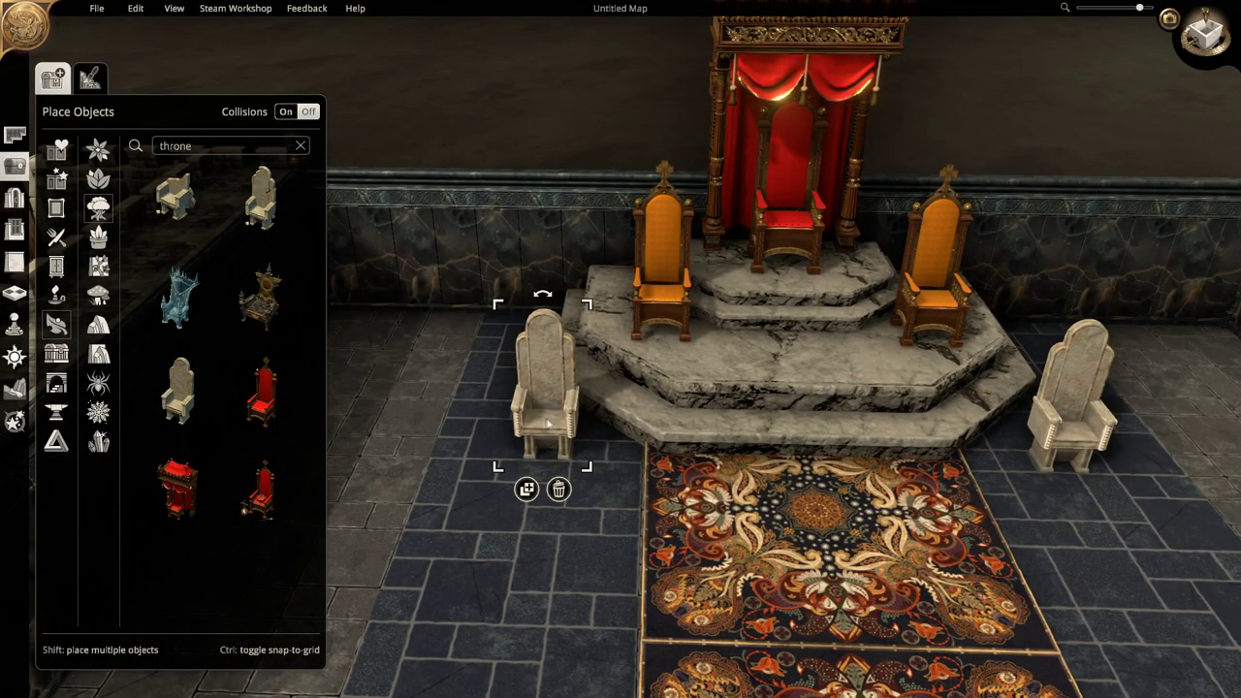
{"action": "scroll", "coordinate": [616, 455], "scroll_direction": "down", "scroll_amount": 2}
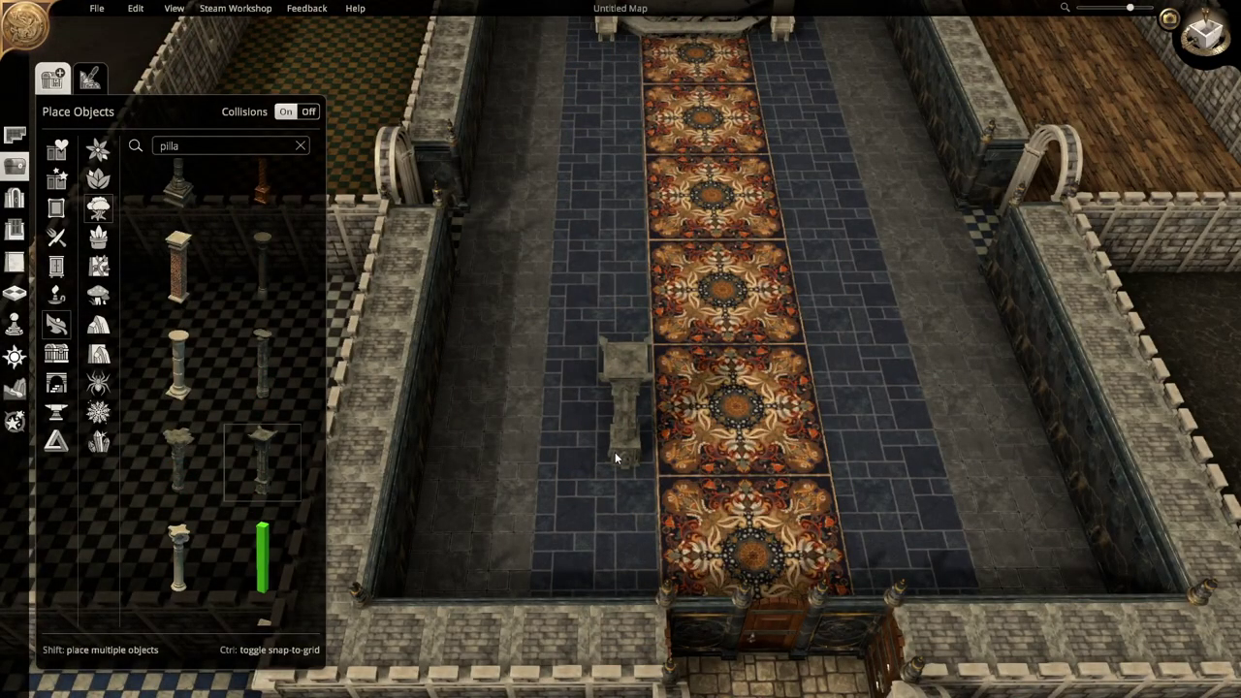
Place four stone pillars in pairs on both sides of the carpet runner
{"action": "left_click", "coordinate": [615, 514], "text": "shift"}
{"action": "left_click", "coordinate": [868, 512], "text": "shift"}
{"action": "scroll", "coordinate": [868, 512], "scroll_direction": "up", "scroll_amount": 2}
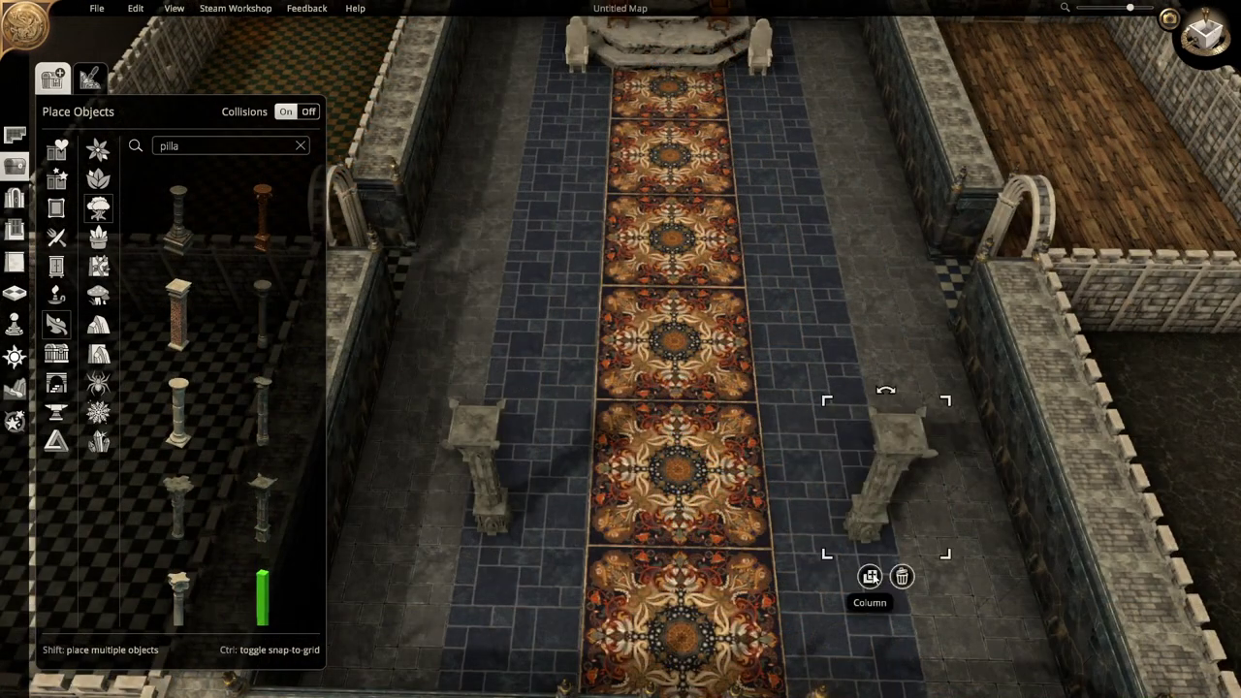
{"action": "left_click", "coordinate": [832, 276]}
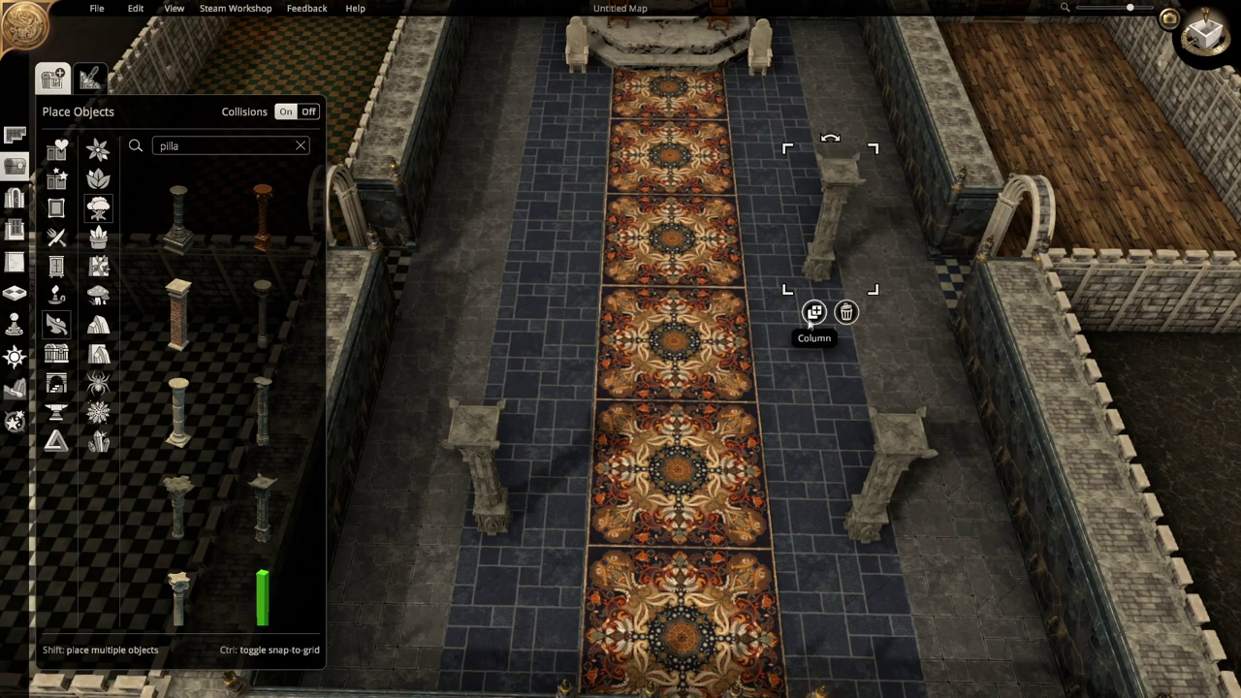
{"action": "scroll", "coordinate": [520, 271], "scroll_direction": "down", "scroll_amount": 3}
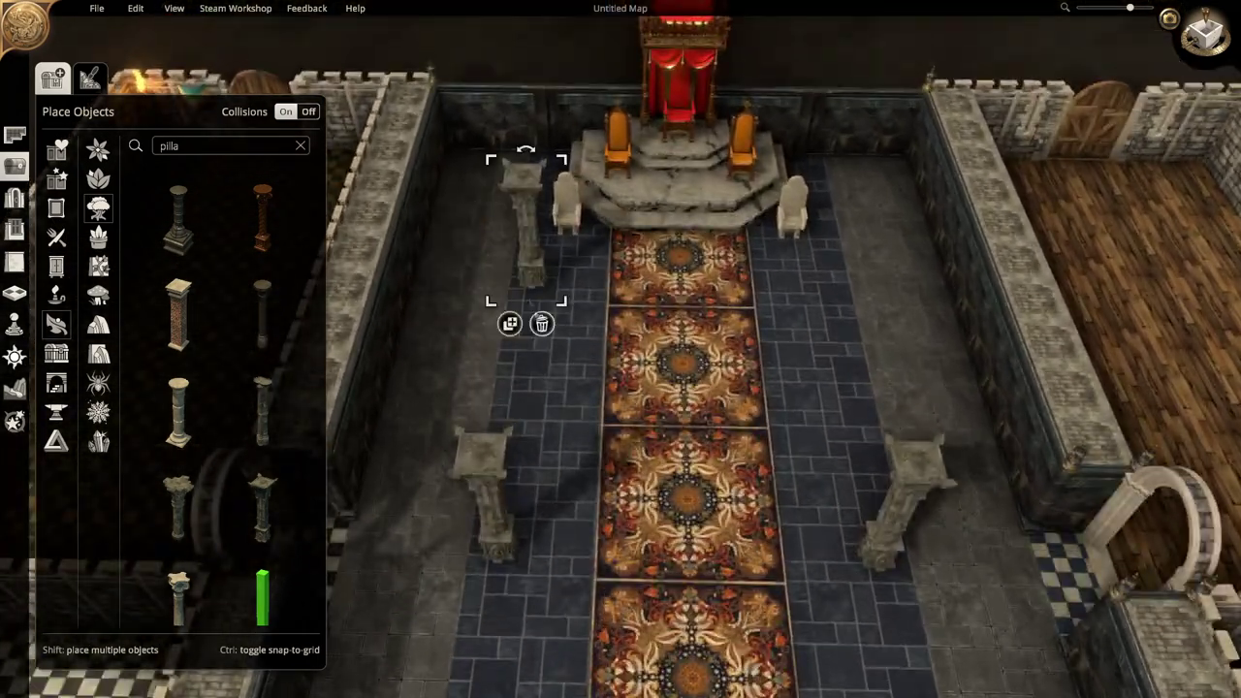
{"action": "left_click", "coordinate": [831, 277]}
{"action": "scroll", "coordinate": [806, 346], "scroll_direction": "up", "scroll_amount": 3}
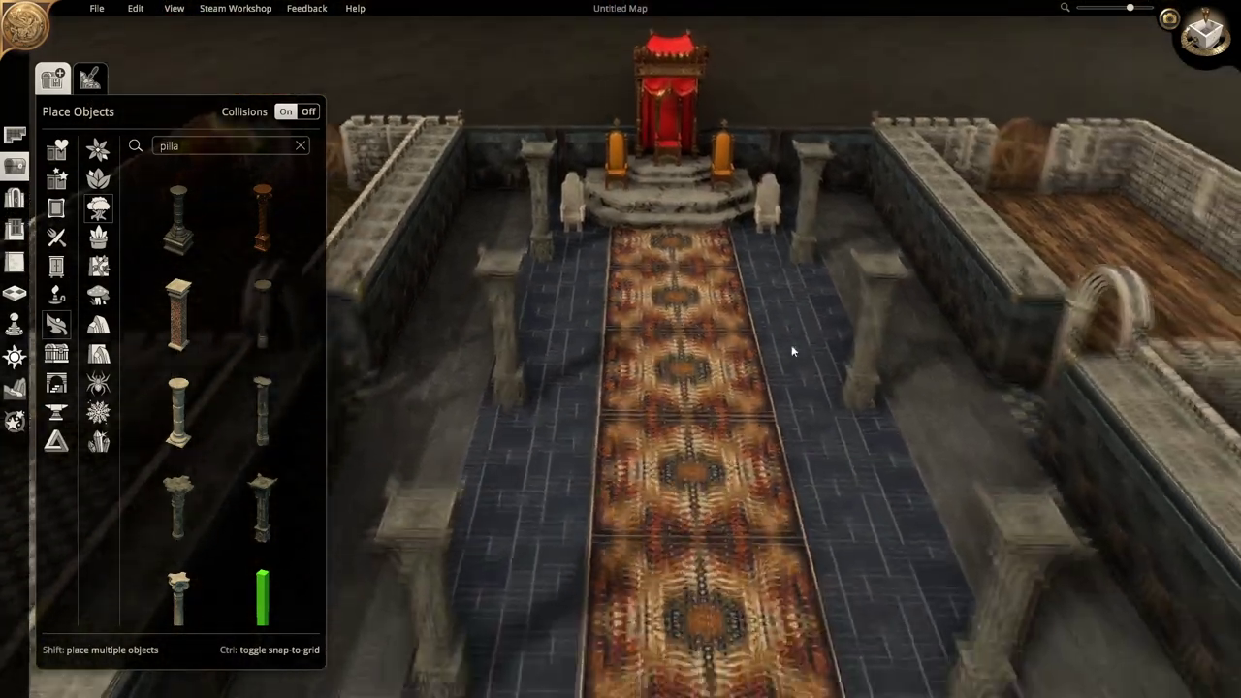
{"action": "scroll", "coordinate": [791, 351], "scroll_direction": "down", "scroll_amount": 3}
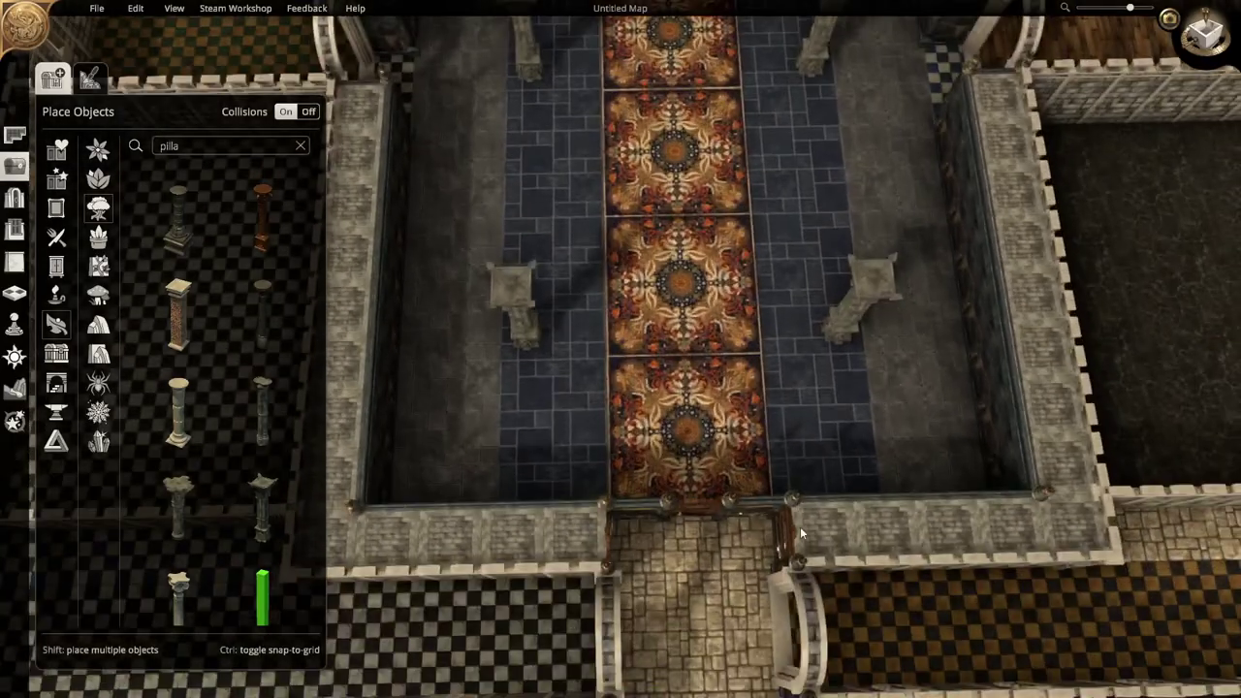
Select each pillar in turn to check its position toward the throne, then deselect
{"action": "left_click", "coordinate": [831, 436]}
{"action": "left_click", "coordinate": [477, 393]}
{"action": "left_click", "coordinate": [832, 121]}
{"action": "key", "text": "w"}
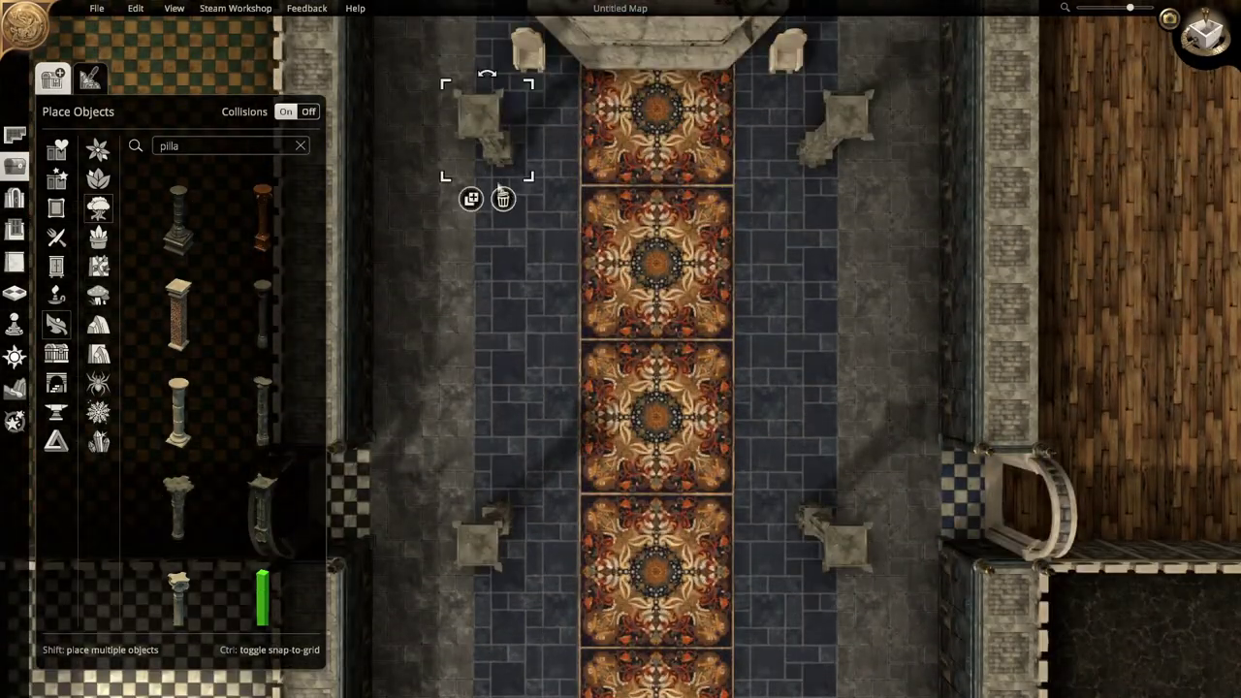
{"action": "left_click", "coordinate": [836, 126]}
{"action": "key", "text": "Escape"}
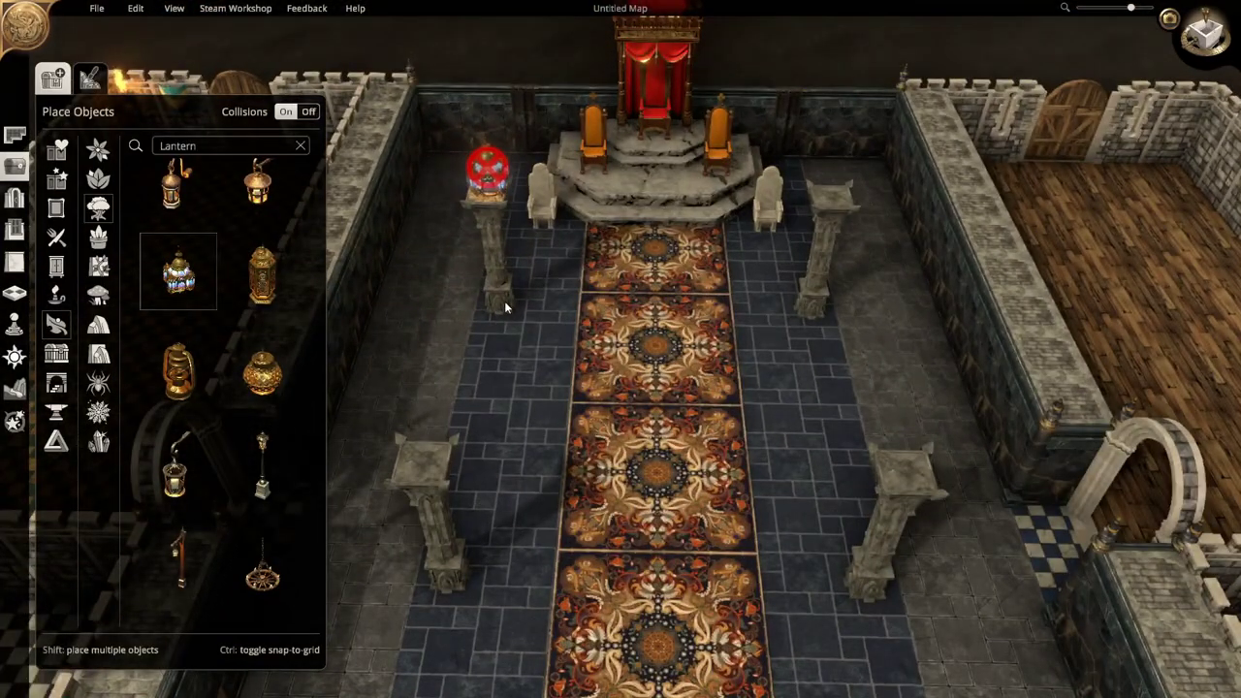
Place a cyan crystal lantern beside the right front pillar
{"action": "scroll", "coordinate": [223, 387], "scroll_direction": "up", "scroll_amount": 3}
{"action": "left_click", "coordinate": [261, 199]}
{"action": "scroll", "coordinate": [656, 255], "scroll_direction": "up", "scroll_amount": 2}
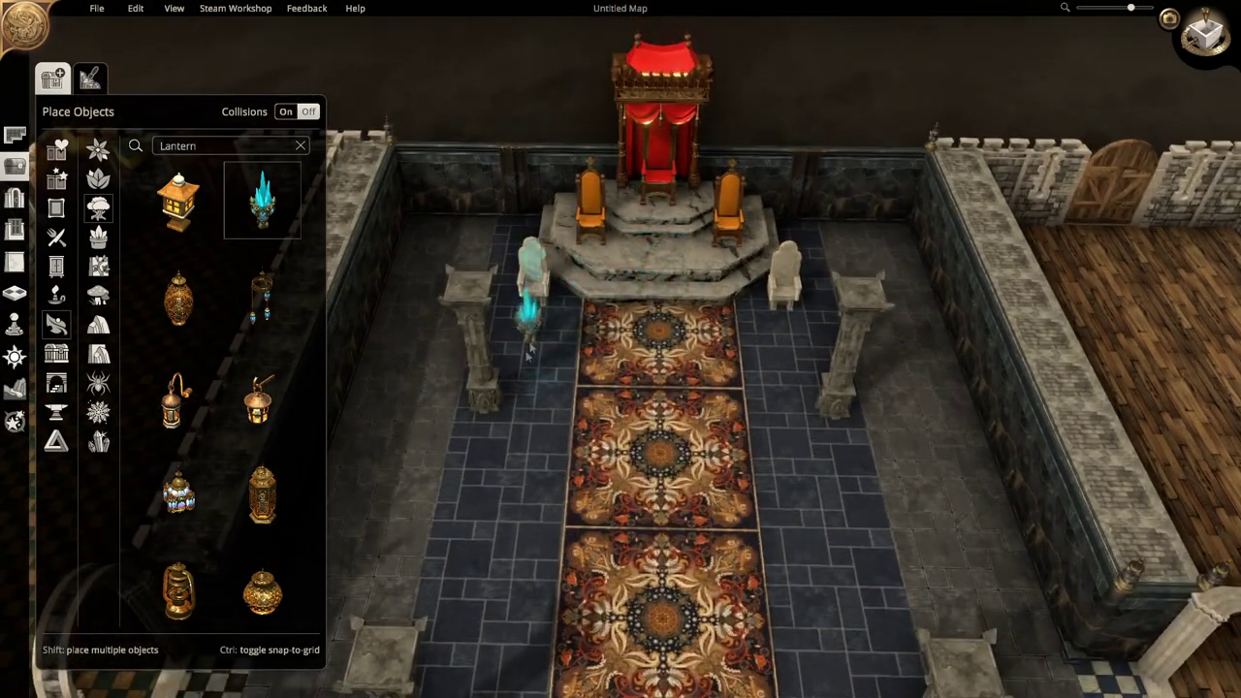
{"action": "left_click", "coordinate": [511, 401]}
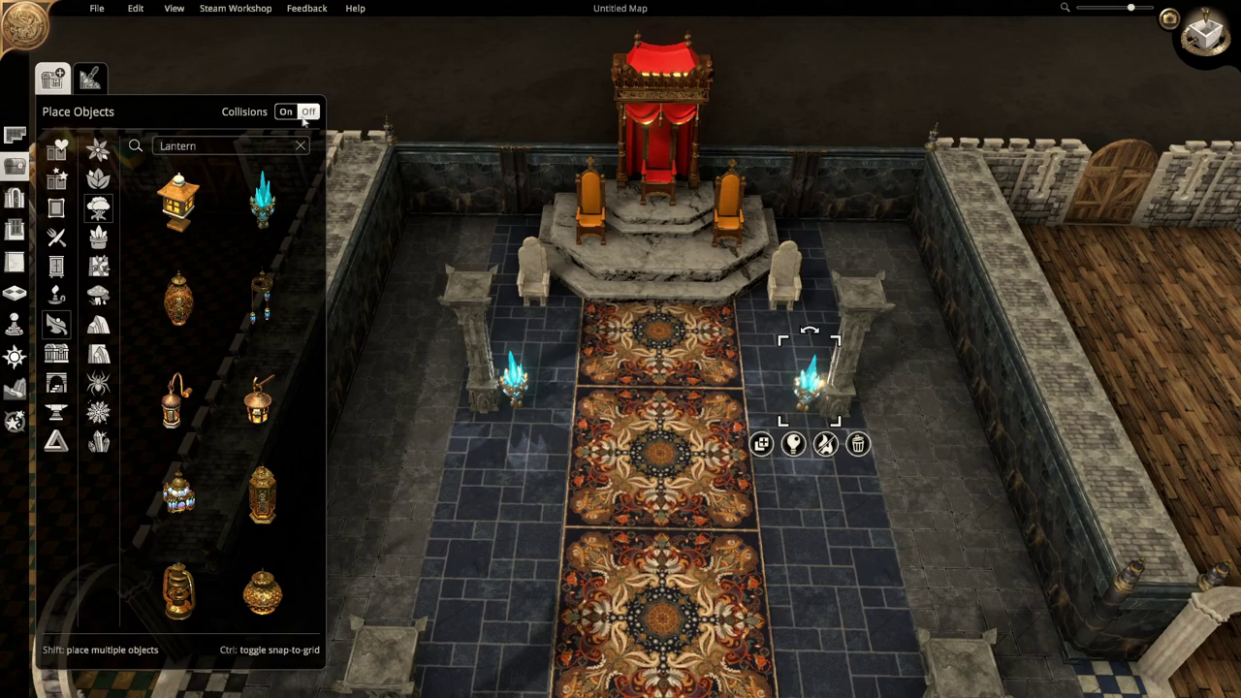
Move the cyan crystals to the bases of both front pillars
{"action": "left_click", "coordinate": [516, 386]}
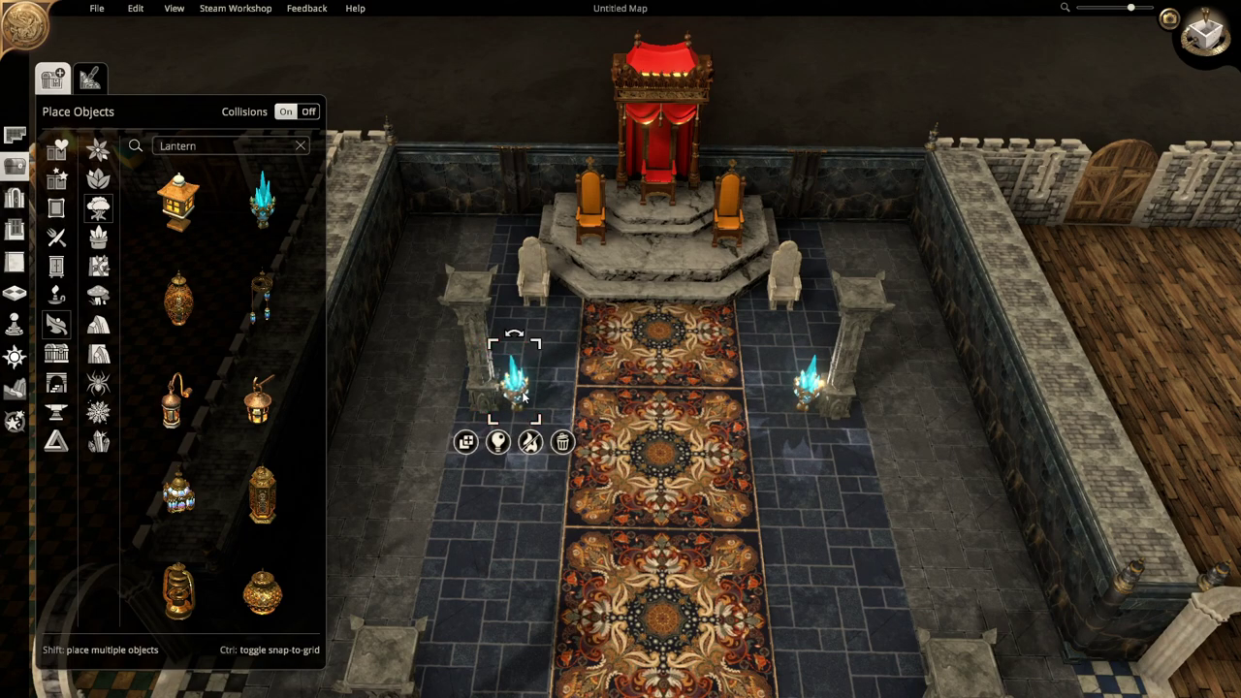
{"action": "left_click_drag", "start_coordinate": [807, 404], "coordinate": [844, 424]}
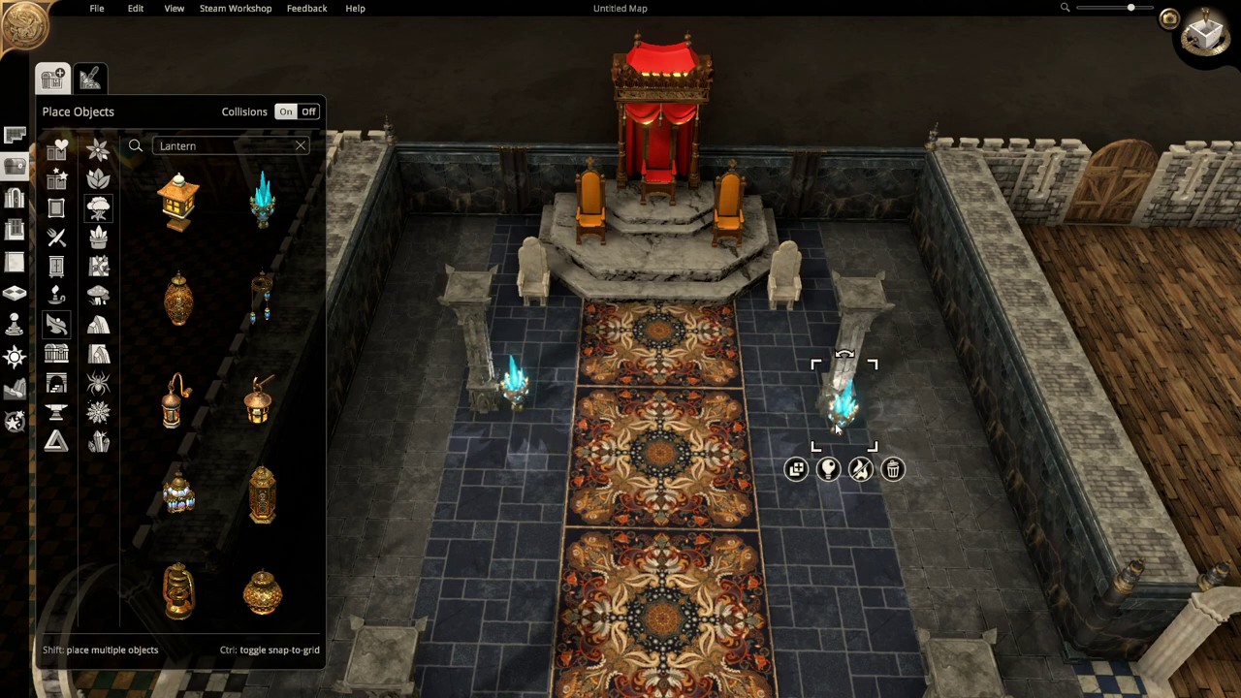
{"action": "left_click_drag", "start_coordinate": [515, 397], "coordinate": [482, 415]}
{"action": "scroll", "coordinate": [495, 565], "scroll_direction": "down", "scroll_amount": 5}
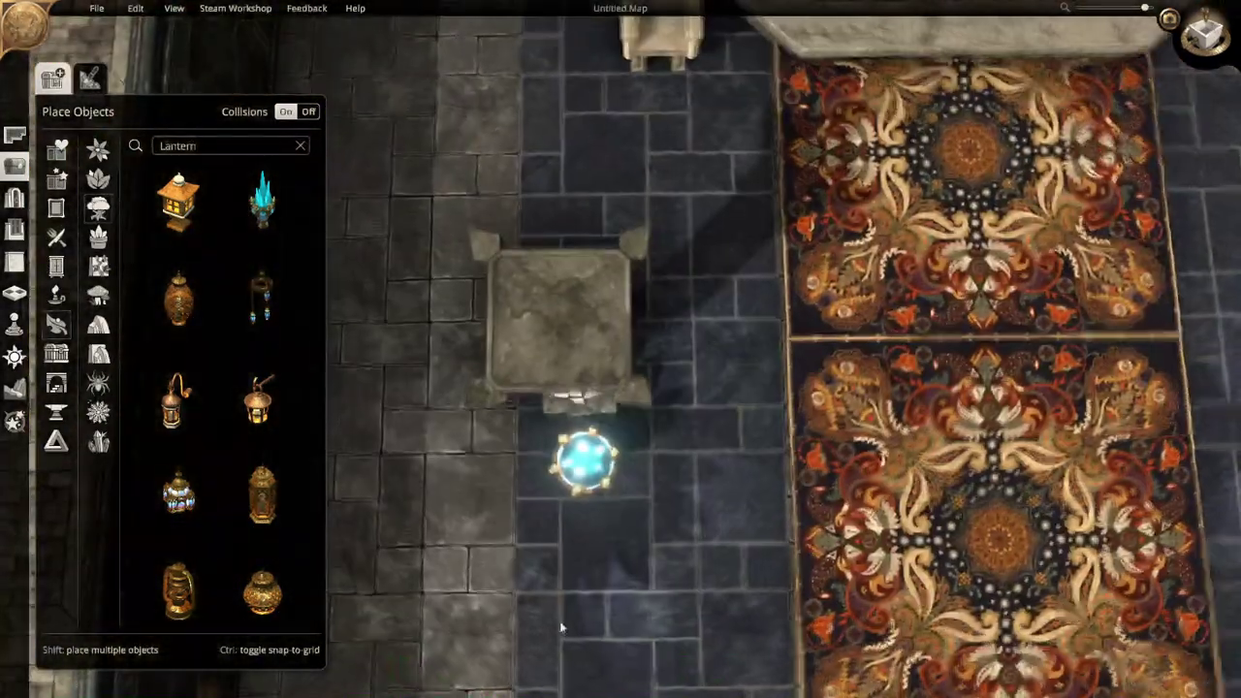
{"action": "left_click", "coordinate": [582, 466]}
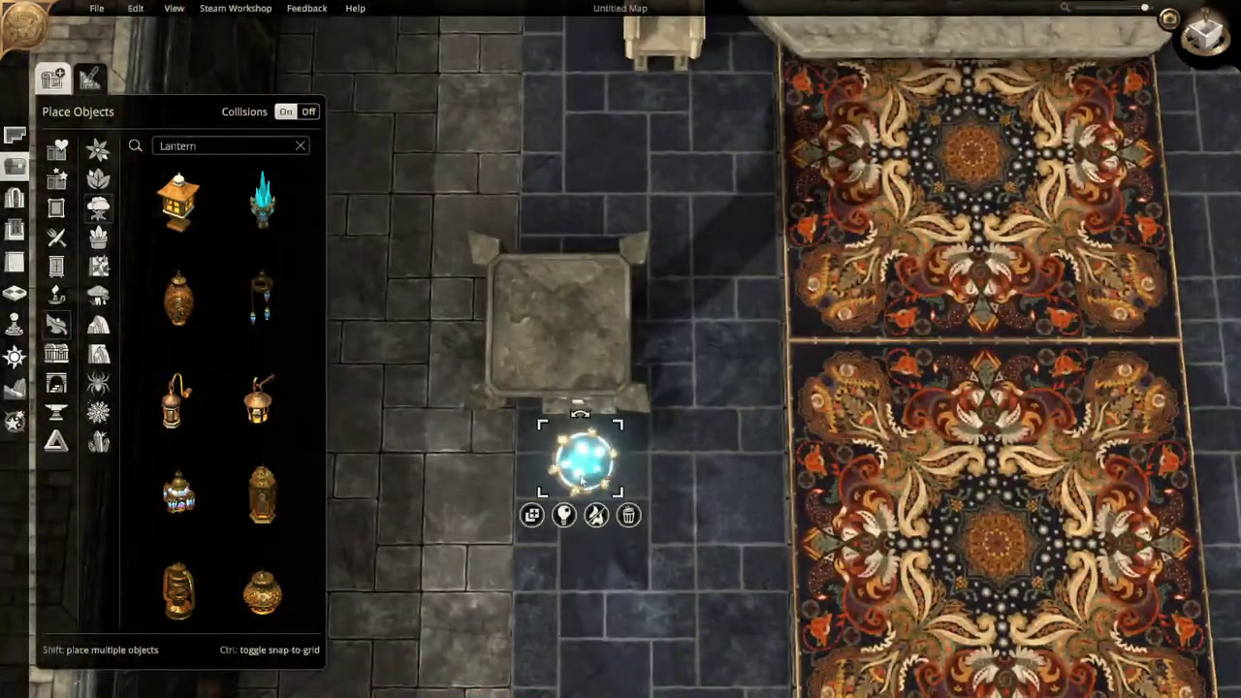
{"action": "key", "text": "d"}
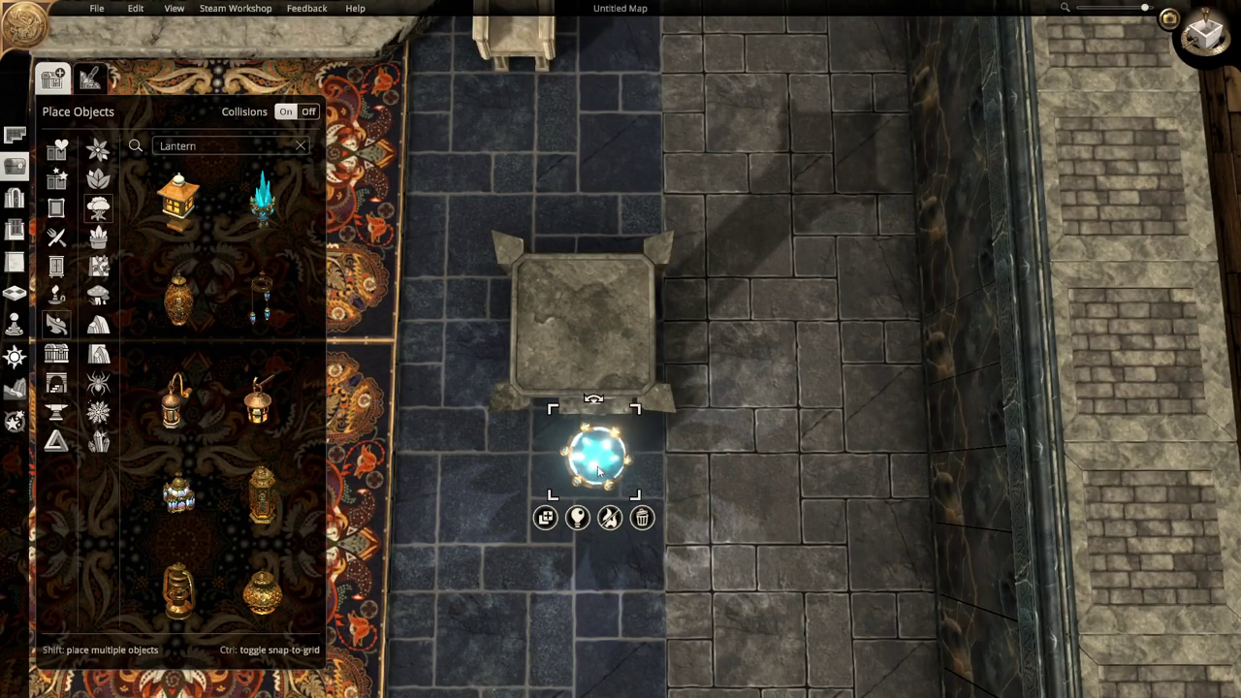
{"action": "scroll", "coordinate": [598, 471], "scroll_direction": "up", "scroll_amount": 5}
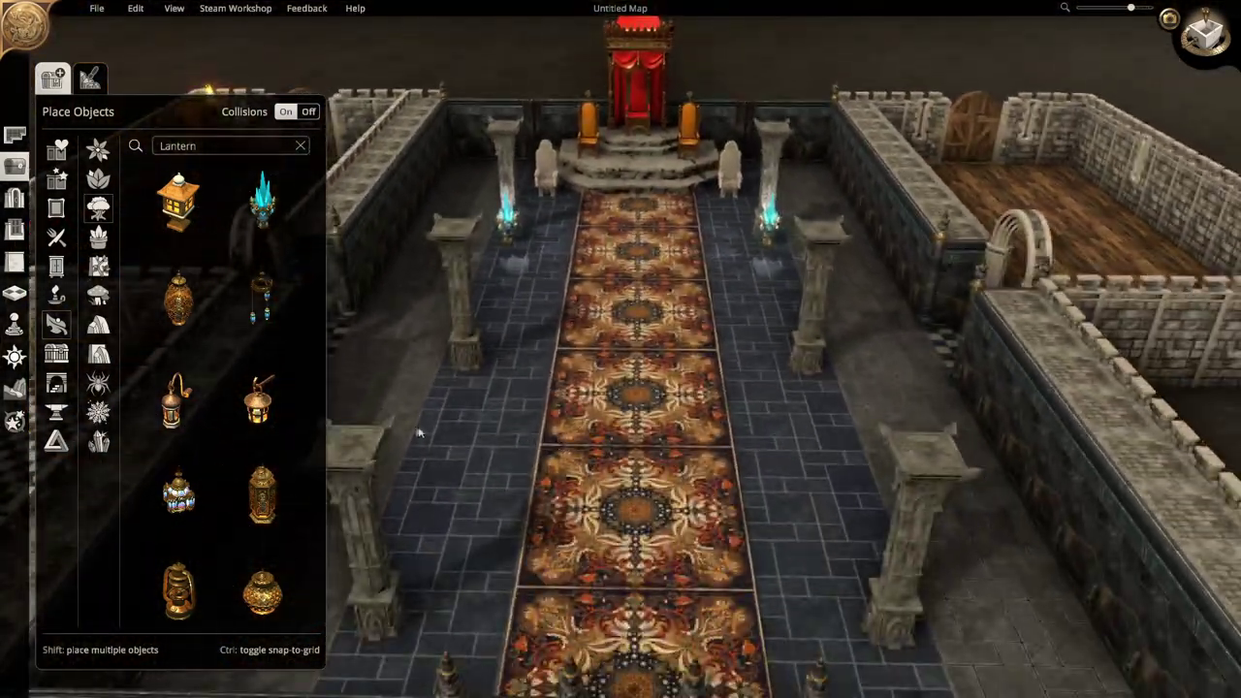
{"action": "scroll", "coordinate": [185, 437], "scroll_direction": "down", "scroll_amount": 2}
Hang a candle lantern on a pillar face, then shift it to another face
{"action": "left_click", "coordinate": [179, 504]}
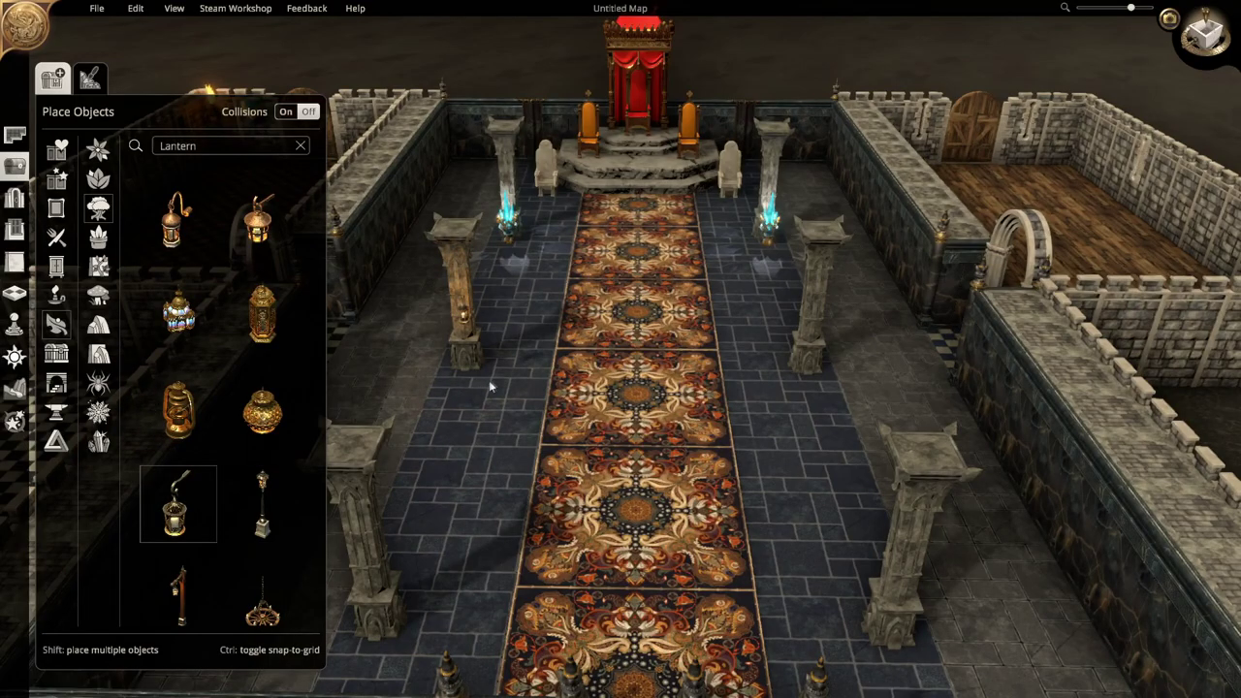
{"action": "left_click", "coordinate": [503, 383]}
{"action": "scroll", "coordinate": [504, 382], "scroll_direction": "up", "scroll_amount": 5}
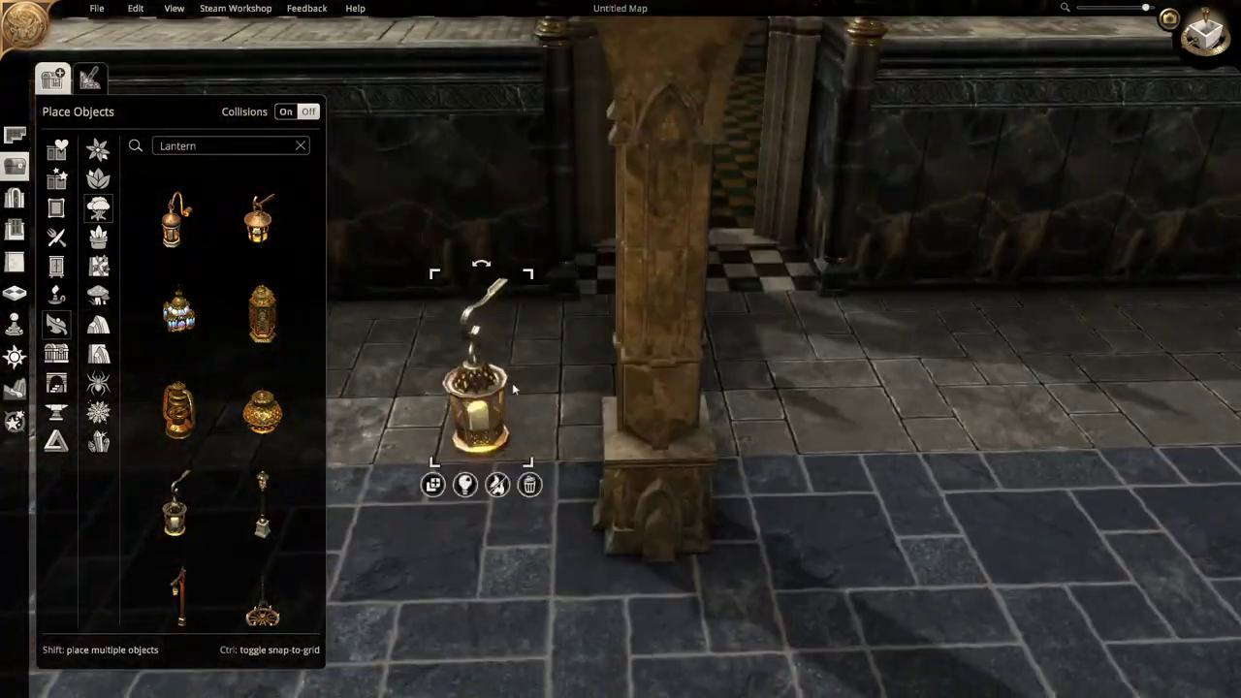
{"action": "left_click_drag", "start_coordinate": [512, 382], "coordinate": [688, 593]}
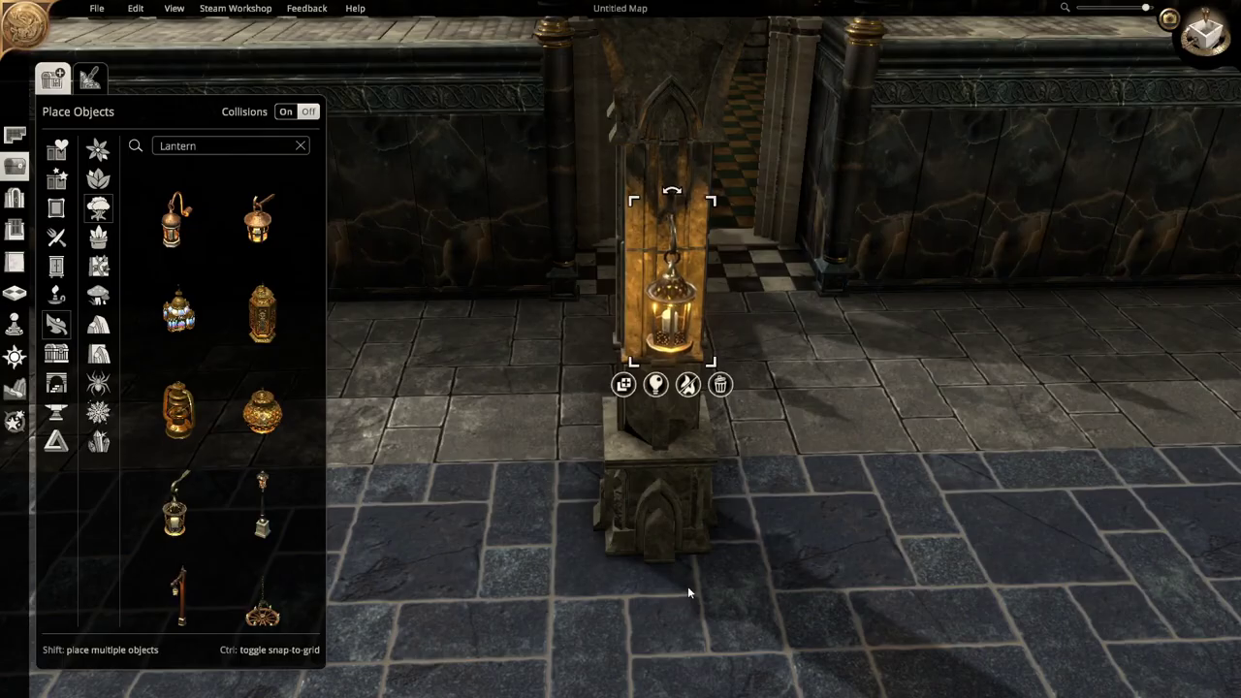
{"action": "scroll", "coordinate": [542, 551], "scroll_direction": "down", "scroll_amount": 5}
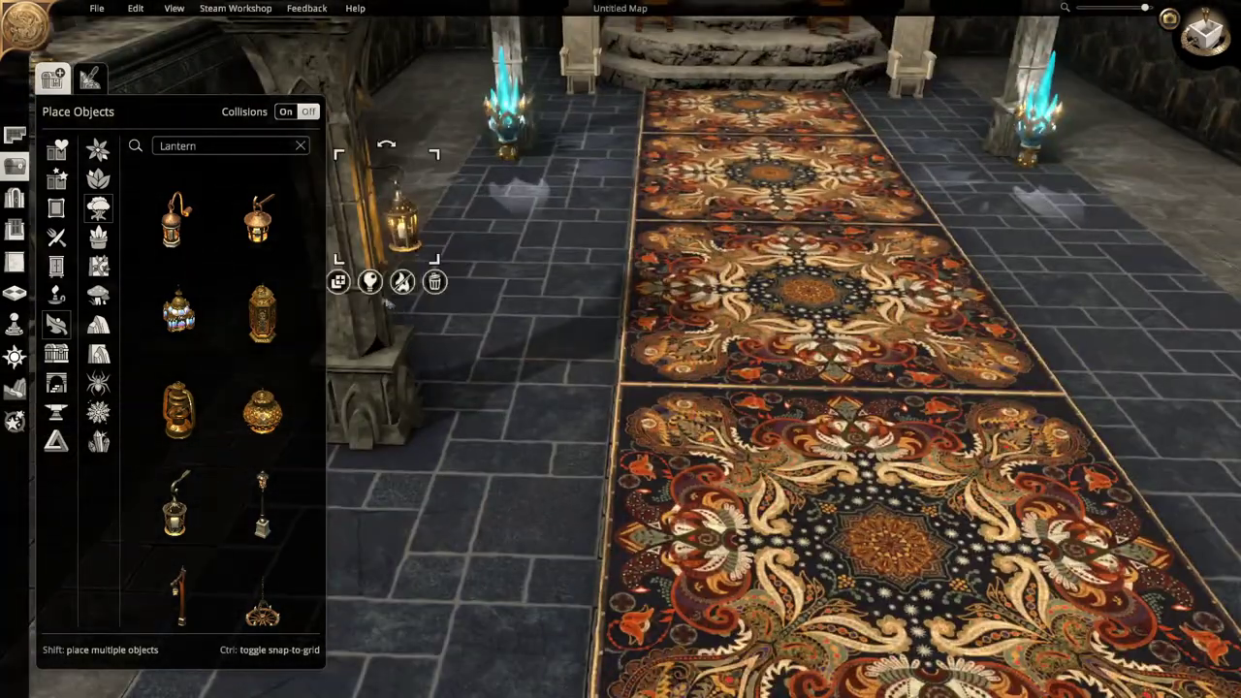
{"action": "scroll", "coordinate": [713, 364], "scroll_direction": "up", "scroll_amount": 3}
{"action": "key", "text": "e"}
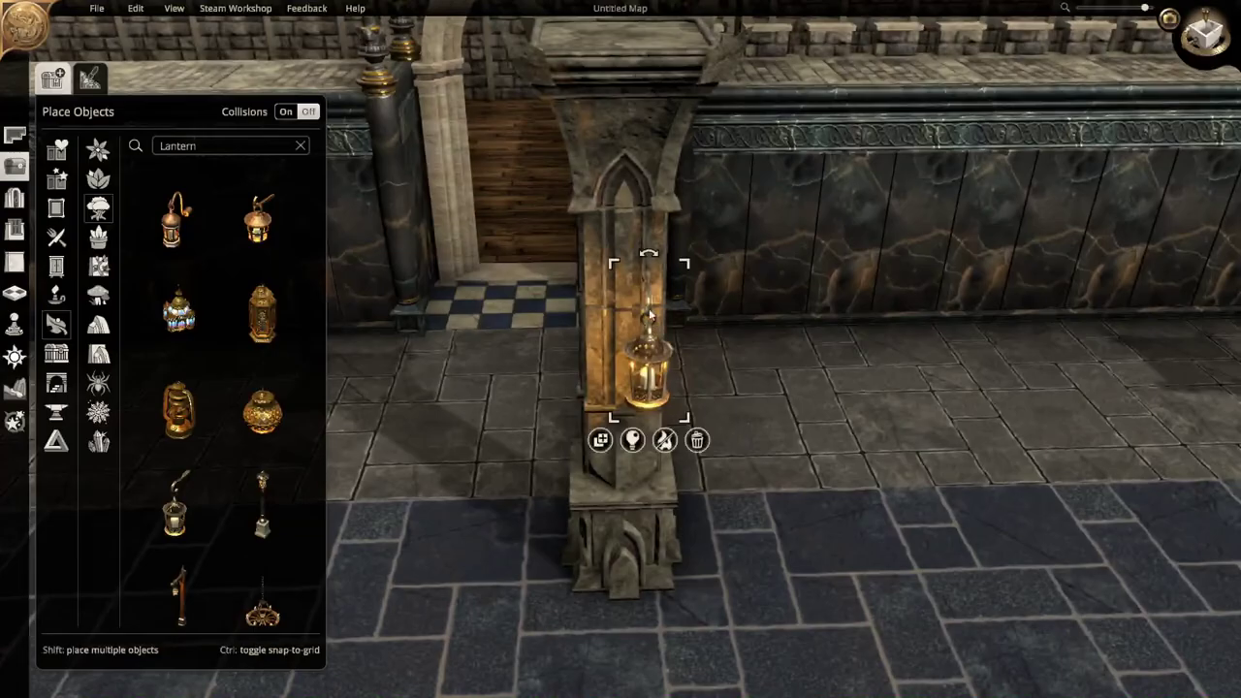
{"action": "left_click", "coordinate": [628, 440]}
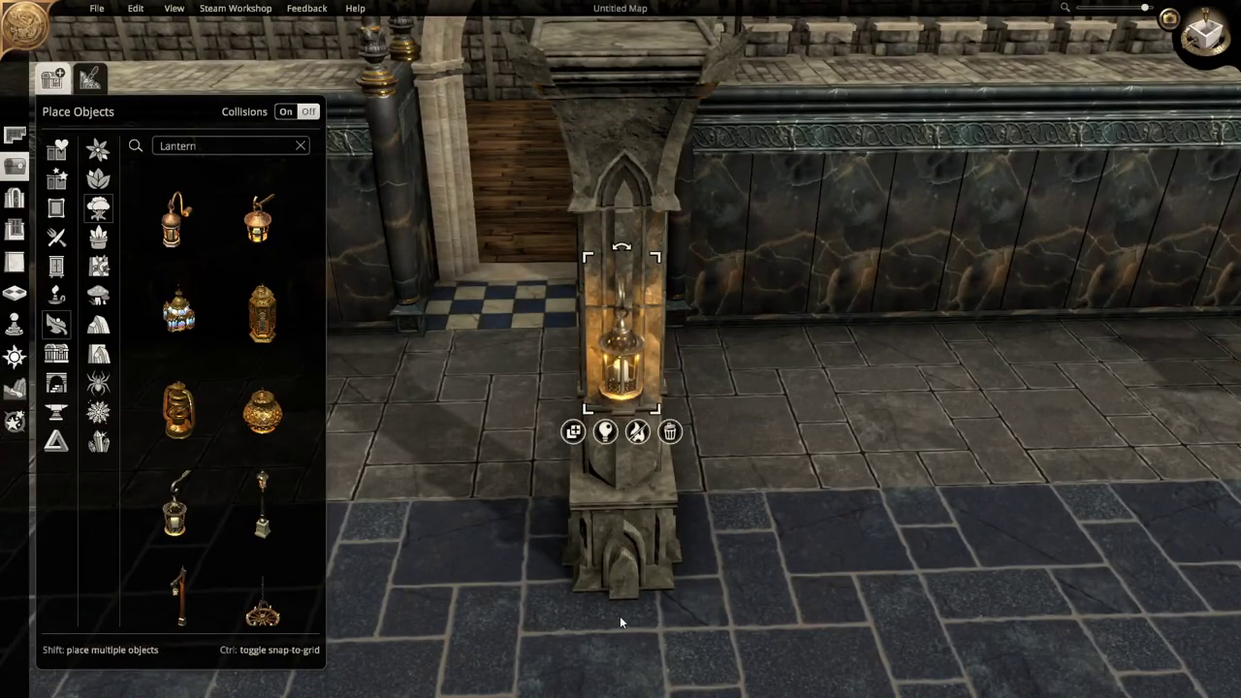